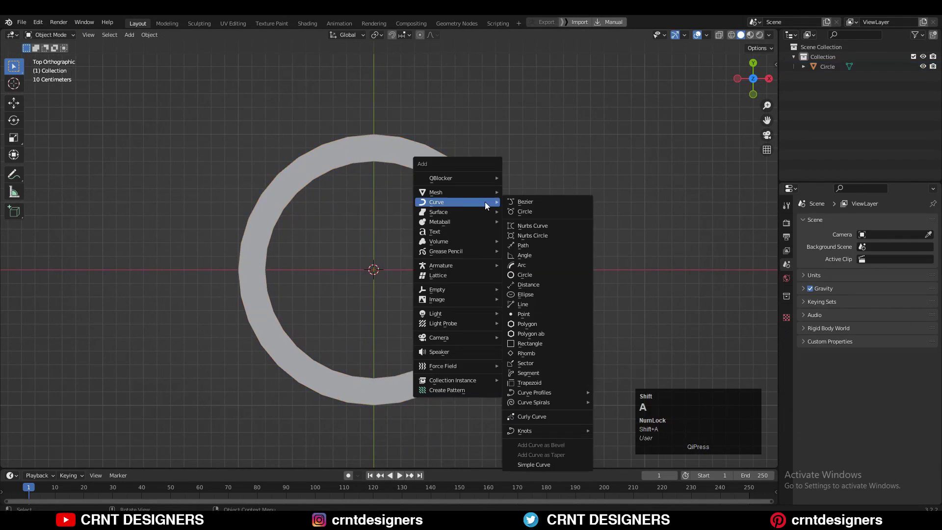
# Add an 8-vertex circle at the ring's centre and scale it down to 0.2
pyautogui.click(562, 225)
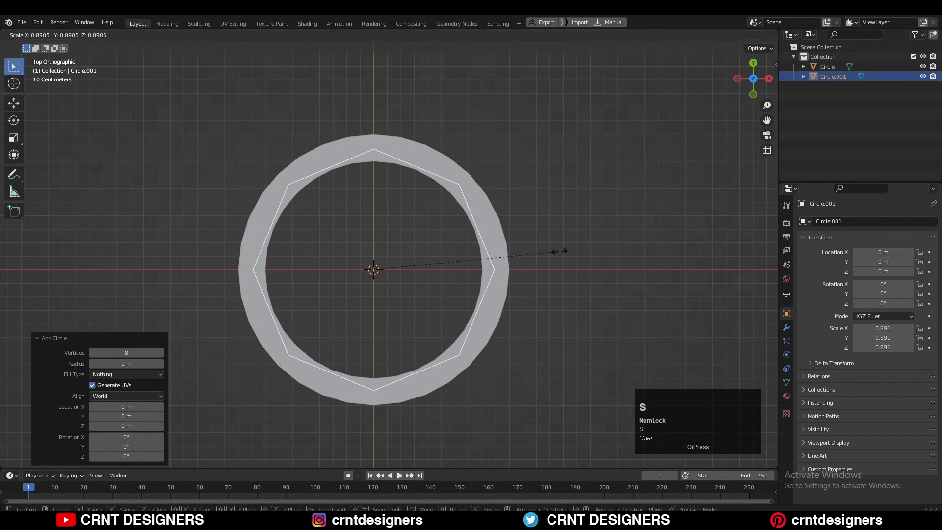
pyautogui.click(421, 253)
# Fill the octagon with a face, connect its top and bottom vertices, and bevel that middle edge
pyautogui.scroll(3, 431, 238)
pyautogui.press('Tab')
pyautogui.press('a')
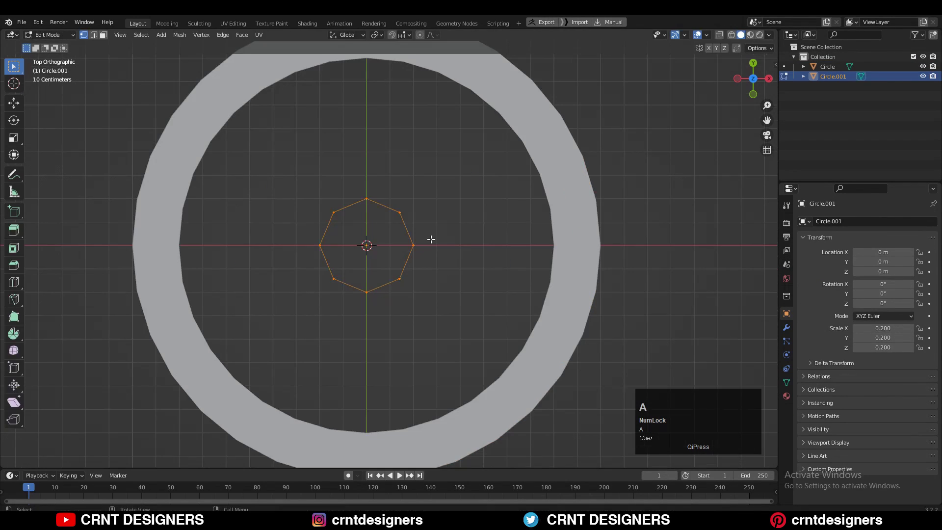
pyautogui.press('f')
pyautogui.moveTo(384, 319); pyautogui.dragTo(385, 319)
pyautogui.rightClick(392, 218)
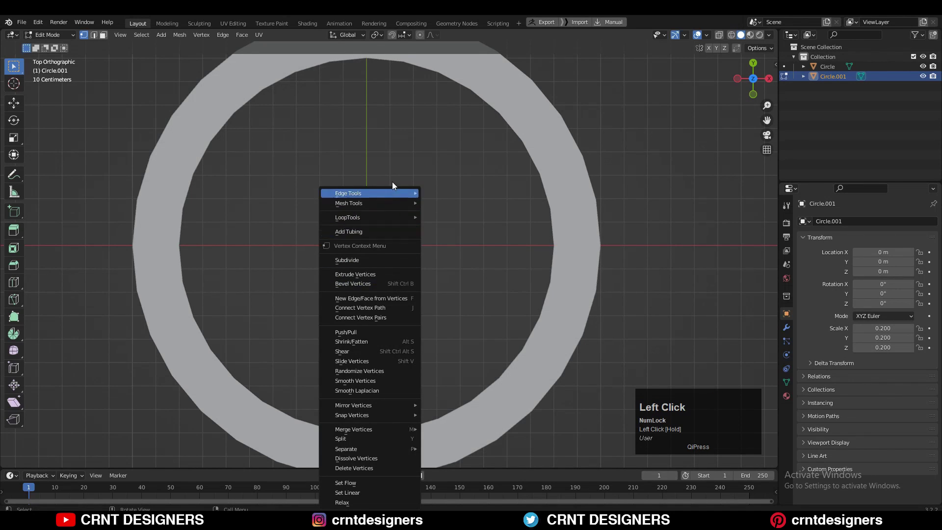
pyautogui.click(387, 318)
pyautogui.scroll(3, 370, 237)
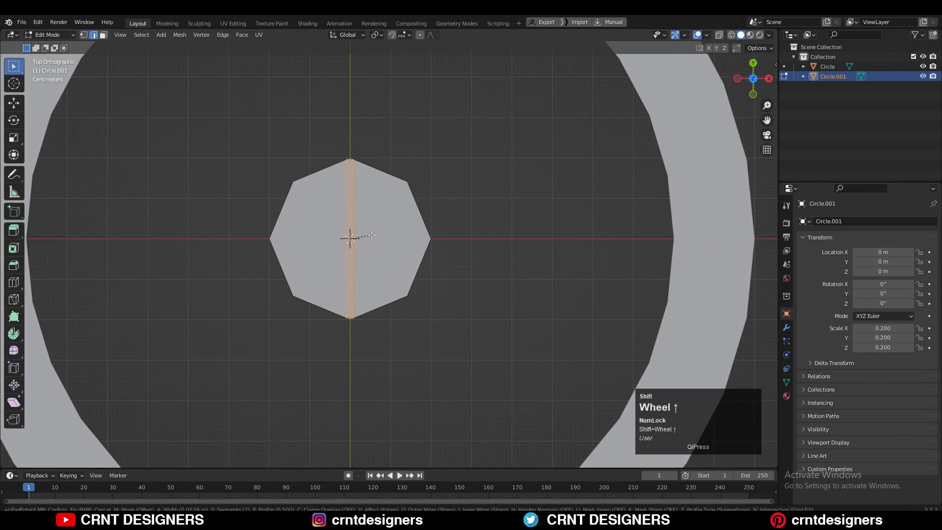
pyautogui.click(371, 236)
# Stretch the octagon's right half outward along X into an elongated bar and leave Edit Mode
pyautogui.press('1')
pyautogui.moveTo(448, 137); pyautogui.dragTo(350, 361)
pyautogui.click(13, 107)
pyautogui.scroll(-5, 422, 245)
pyautogui.keyDown('ctrl'); pyautogui.moveTo(425, 247); pyautogui.dragTo(511, 245); pyautogui.keyUp('ctrl')
pyautogui.press('Tab')
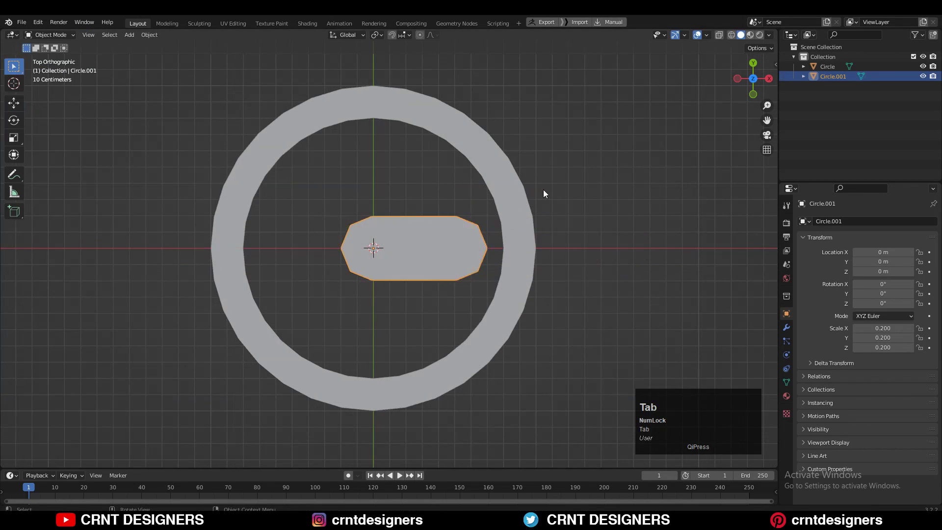
# Turn on the wireframe overlay and push the bar's right-end vertices further right
pyautogui.click(708, 37)
pyautogui.click(658, 173)
pyautogui.press('Tab')
pyautogui.scroll(3, 474, 258)
pyautogui.moveTo(506, 156); pyautogui.dragTo(444, 296)
pyautogui.keyDown('ctrl'); pyautogui.moveTo(545, 241); pyautogui.dragTo(760, 226); pyautogui.keyUp('ctrl')
# Shift the bar's left end slightly right and extend its right end past the ring
pyautogui.scroll(-5, 760, 226)
pyautogui.moveTo(324, 201); pyautogui.dragTo(387, 291)
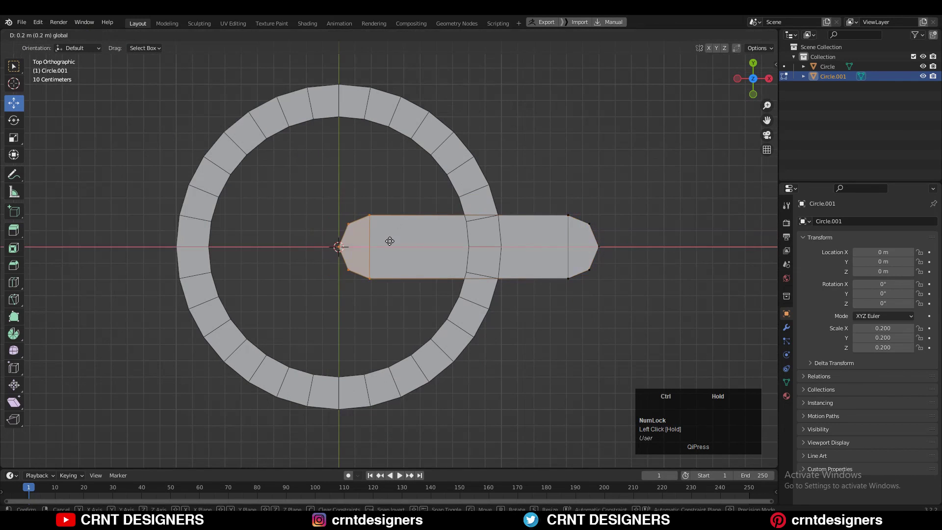
pyautogui.moveTo(398, 242); pyautogui.dragTo(415, 242)
pyautogui.moveTo(565, 201); pyautogui.dragTo(613, 289)
pyautogui.moveTo(591, 246)
pyautogui.keyDown('ctrl'); pyautogui.mouseDown()
pyautogui.moveTo(648, 243)
pyautogui.moveTo(609, 246)
pyautogui.mouseUp(); pyautogui.keyUp('ctrl')
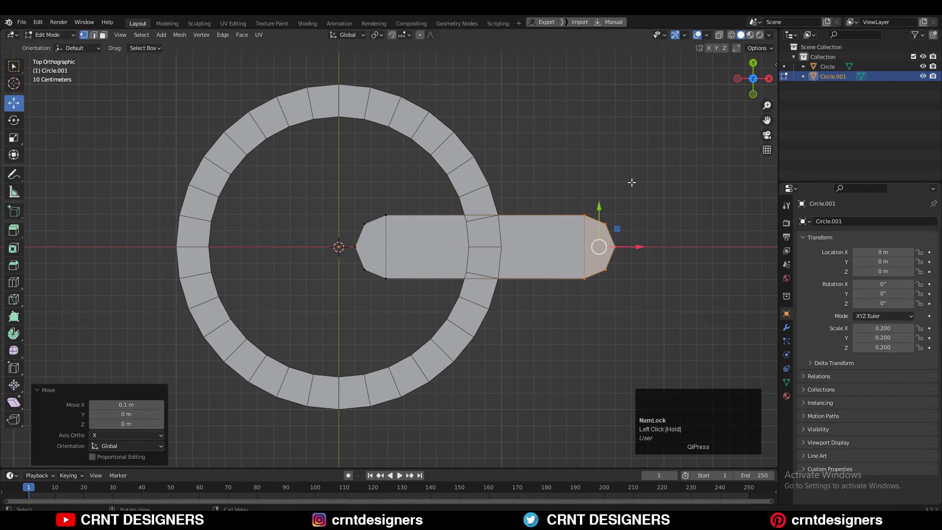
pyautogui.press('Tab')
# Select the bar and ring together and combine them with a Bool Tool Brush Union
pyautogui.moveTo(566, 232); pyautogui.dragTo(638, 206, button='middle')
pyautogui.keyDown('shift'); pyautogui.click(534, 143); pyautogui.keyUp('shift')
pyautogui.click(787, 328)
pyautogui.moveTo(776, 64); pyautogui.dragTo(728, 63)
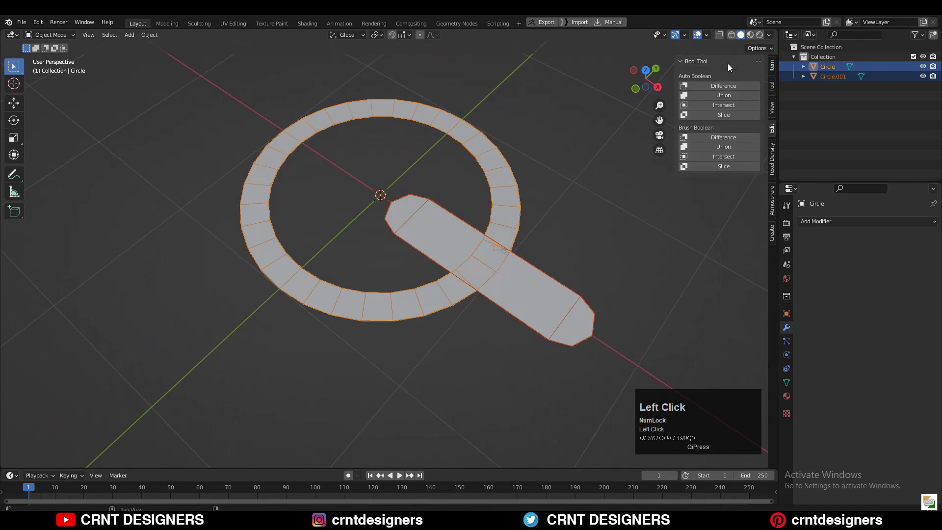
pyautogui.click(725, 146)
# In top view, apply the union modifier to the ring and select the leftover bar object
pyautogui.moveTo(525, 194); pyautogui.dragTo(484, 265, button='middle')
pyautogui.click(577, 169)
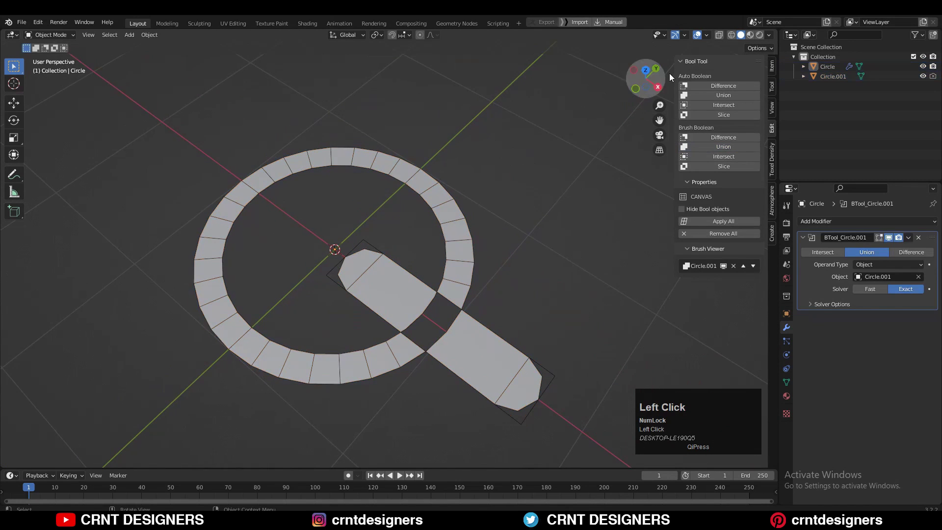
pyautogui.click(646, 70)
pyautogui.click(902, 248)
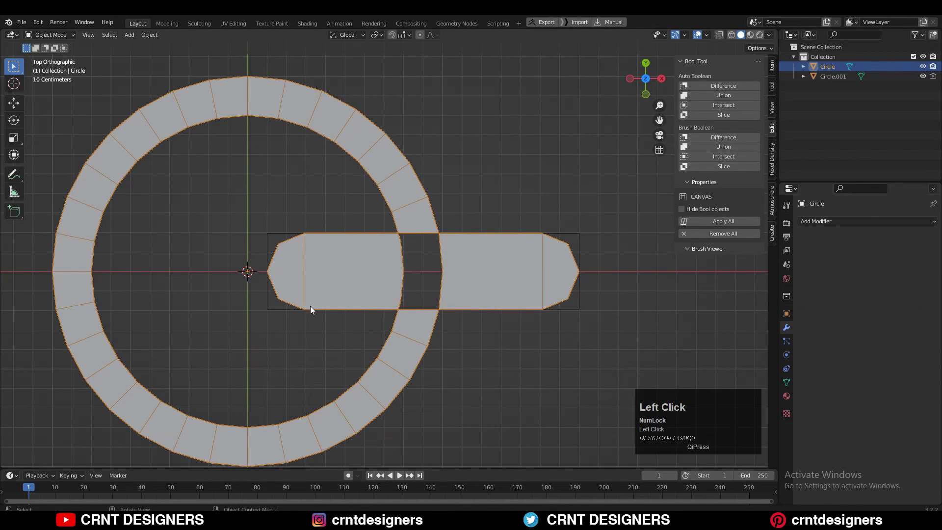
pyautogui.click(541, 208)
pyautogui.click(581, 242)
# Delete the leftover bar object and merge the ring mesh's overlapping vertices by distance
pyautogui.press('x')
pyautogui.click(581, 243)
pyautogui.scroll(4, 466, 246)
pyautogui.click(460, 254)
pyautogui.press('Tab')
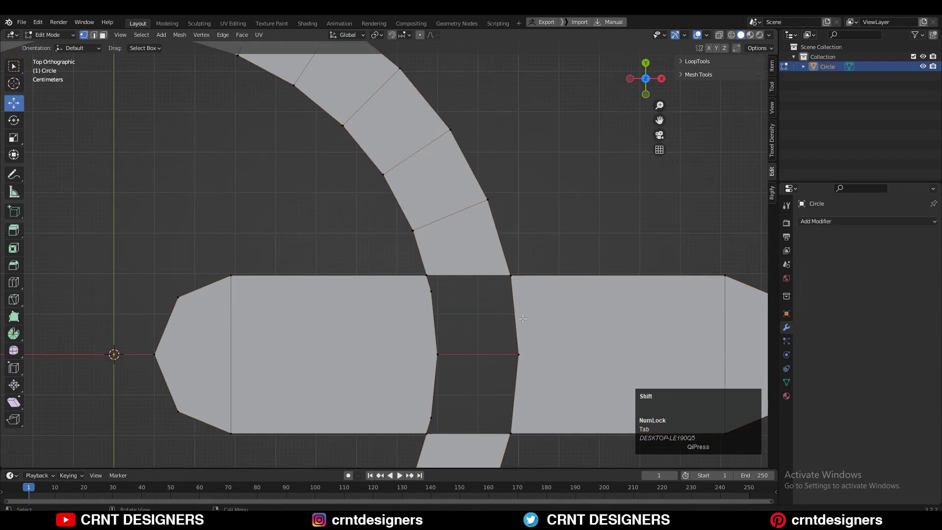
pyautogui.keyDown('shift'); pyautogui.moveTo(522, 315); pyautogui.dragTo(510, 242, button='middle'); pyautogui.keyUp('shift')
pyautogui.press('1')
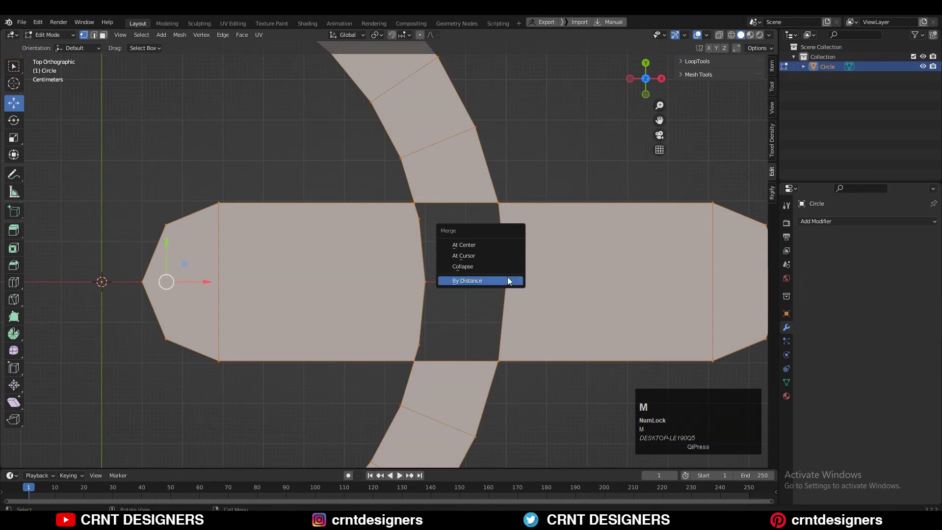
pyautogui.click(508, 280)
# Select an edge bordering the bar-ring gap and add a connecting edge across it
pyautogui.click(418, 218)
pyautogui.press('2')
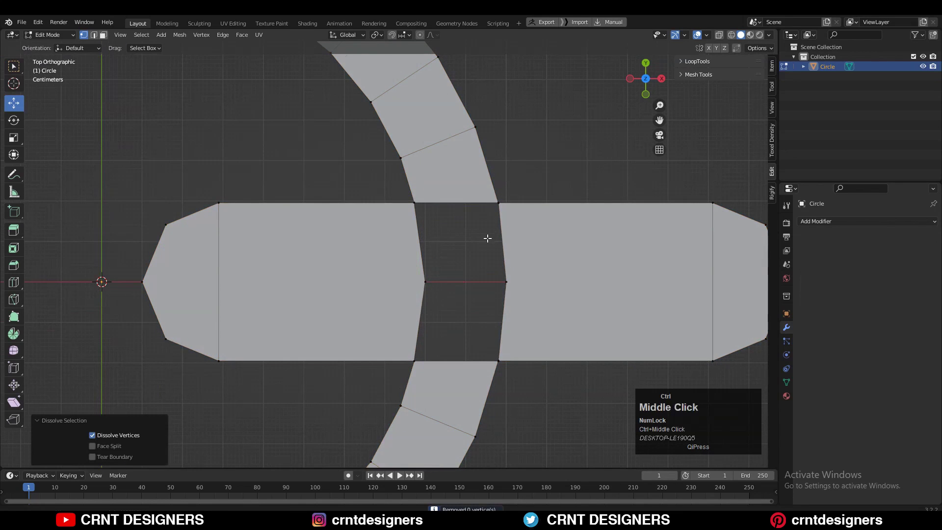
pyautogui.click(488, 238)
pyautogui.scroll(-2, 483, 232)
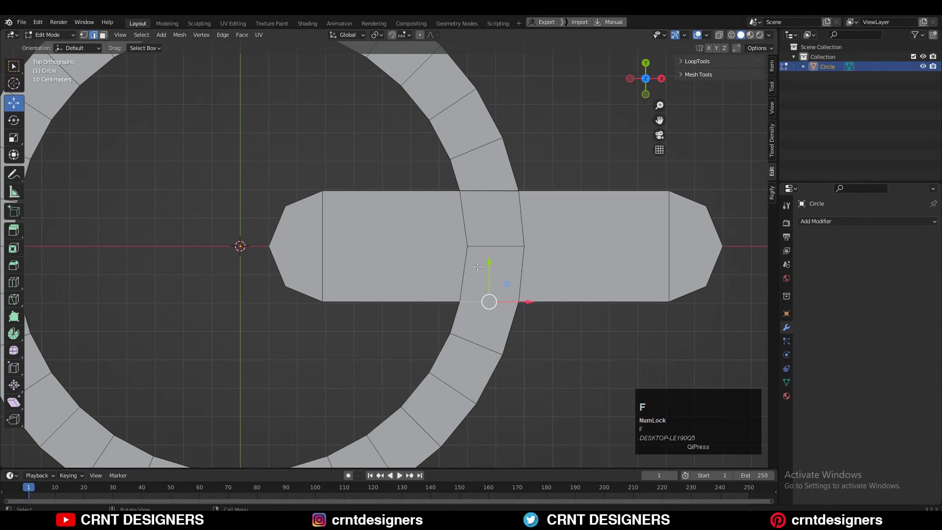
pyautogui.rightClick(534, 256)
pyautogui.click(520, 235)
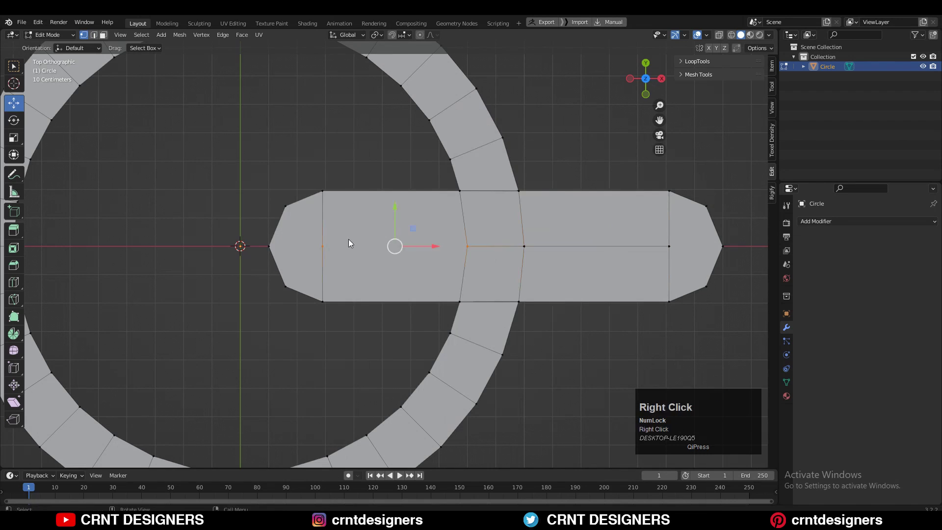
pyautogui.scroll(-4, 594, 232)
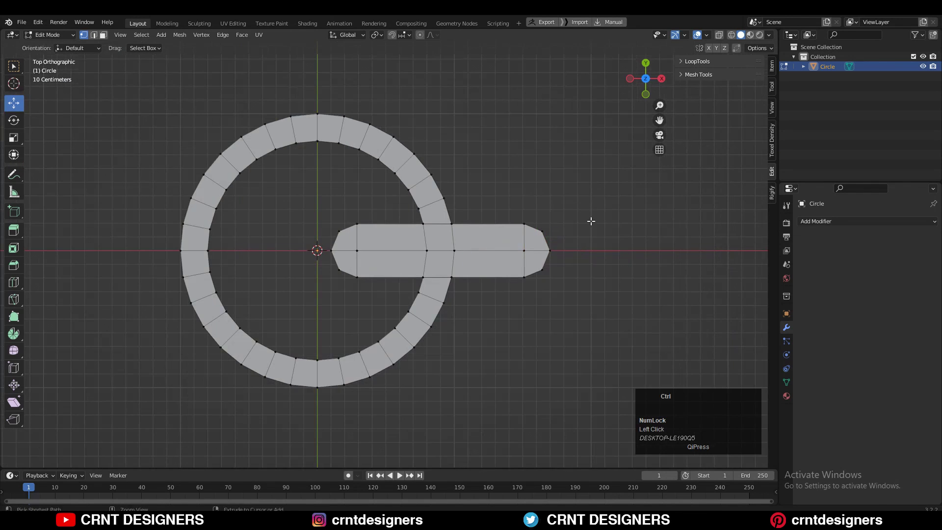
pyautogui.scroll(2, 594, 236)
pyautogui.click(415, 183)
# Nudge the bar's left end 0.1 m right and select a vertex on the middle edge
pyautogui.keyDown('ctrl'); pyautogui.moveTo(347, 250); pyautogui.dragTo(384, 250); pyautogui.keyUp('ctrl')
pyautogui.scroll(6, 485, 255)
pyautogui.click(484, 258)
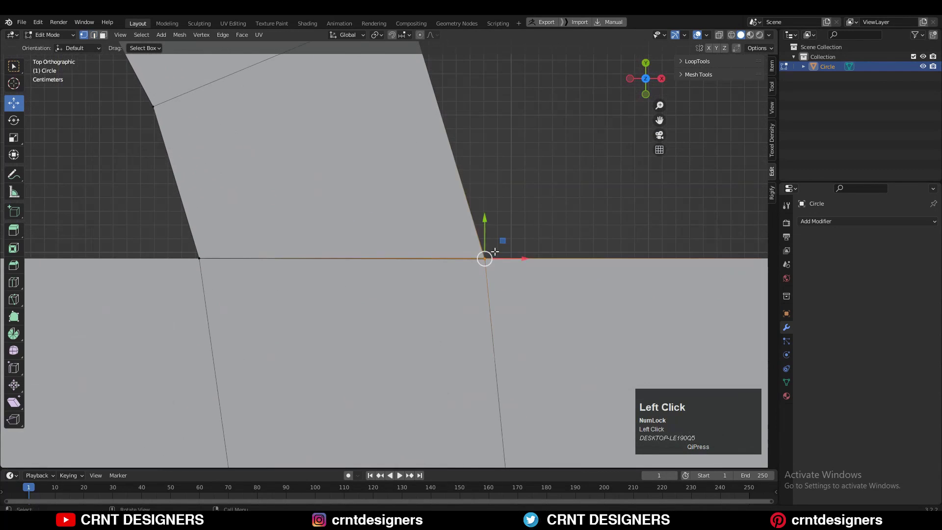
pyautogui.scroll(-4, 502, 265)
pyautogui.keyDown('shift'); pyautogui.moveTo(501, 265); pyautogui.dragTo(638, 256, button='middle'); pyautogui.keyUp('shift')
pyautogui.scroll(4, 596, 272)
pyautogui.scroll(-6, 579, 252)
# Select all faces and inset them to add an outline border loop
pyautogui.press('a')
pyautogui.press('i')
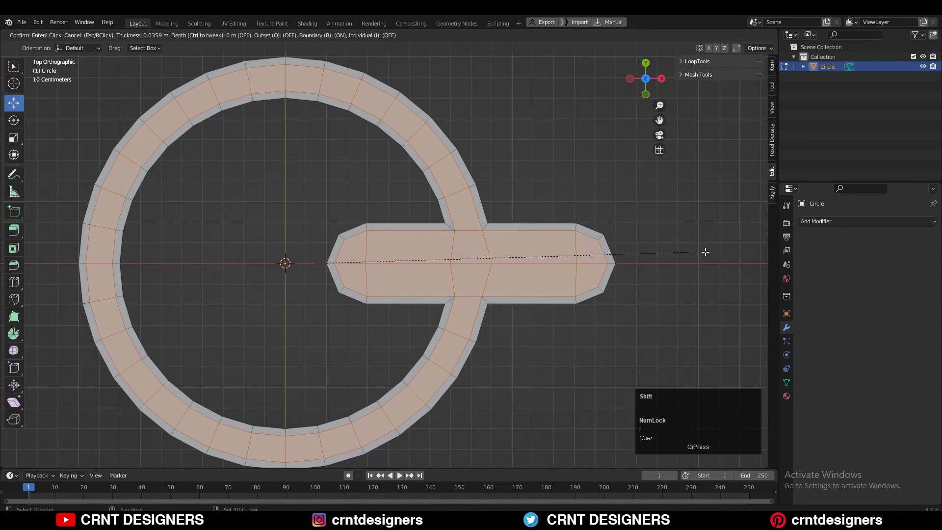
pyautogui.click(704, 252)
pyautogui.scroll(2, 704, 252)
pyautogui.keyDown('shift'); pyautogui.moveTo(705, 252); pyautogui.dragTo(679, 257, button='middle'); pyautogui.keyUp('shift')
# Inset the faces a second time at 0.01414 m thickness and orbit to check it
pyautogui.press('o')
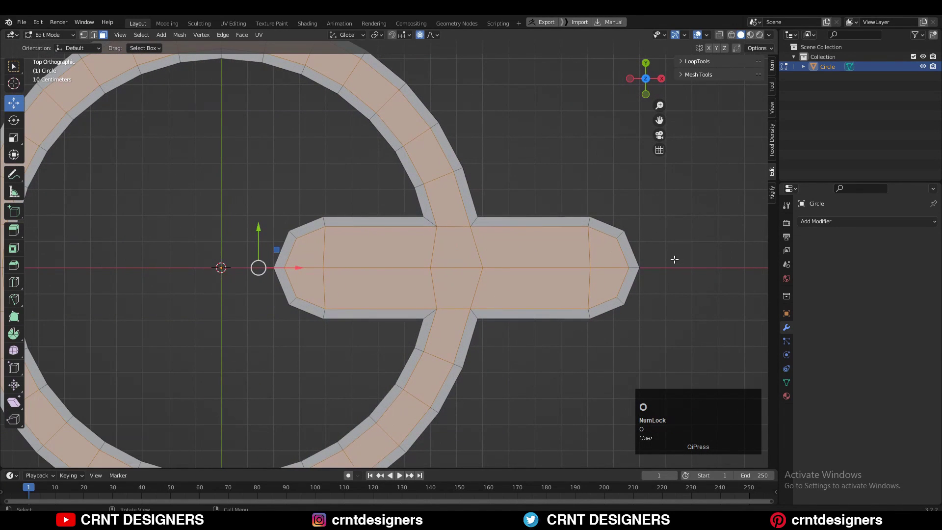
pyautogui.press('i')
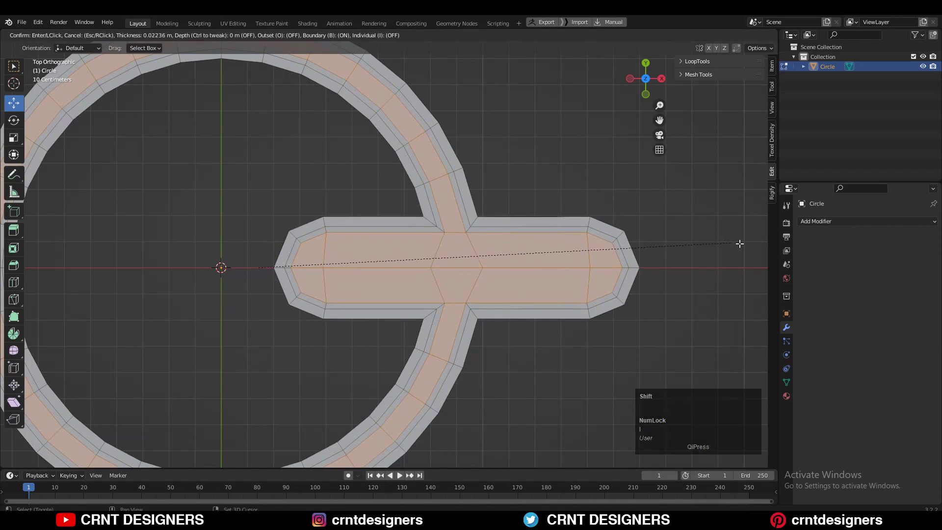
pyautogui.click(751, 243)
pyautogui.moveTo(257, 264); pyautogui.dragTo(563, 268, button='middle')
pyautogui.click(564, 268)
pyautogui.click(599, 257)
# Extrude the whole mesh into a 0.1 m thick slab and select an outer edge loop
pyautogui.press('a')
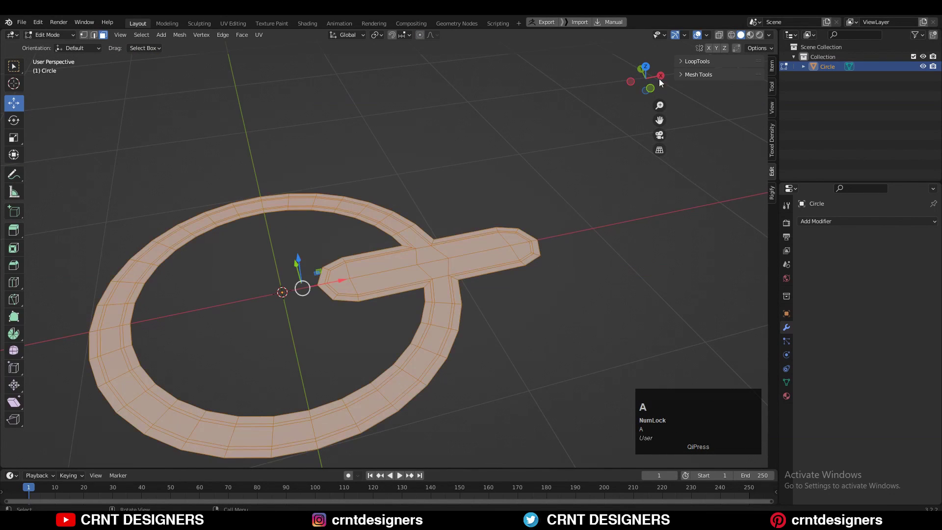
pyautogui.click(650, 89)
pyautogui.press('e')
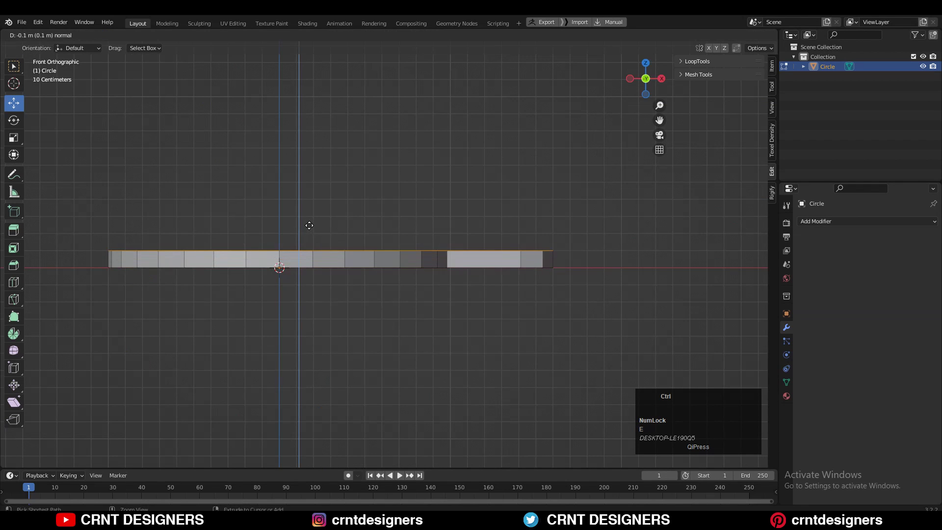
pyautogui.click(327, 178)
pyautogui.moveTo(327, 178); pyautogui.dragTo(398, 286, button='middle')
pyautogui.press('z')
pyautogui.keyDown('alt'); pyautogui.click(426, 303); pyautogui.keyUp('alt')
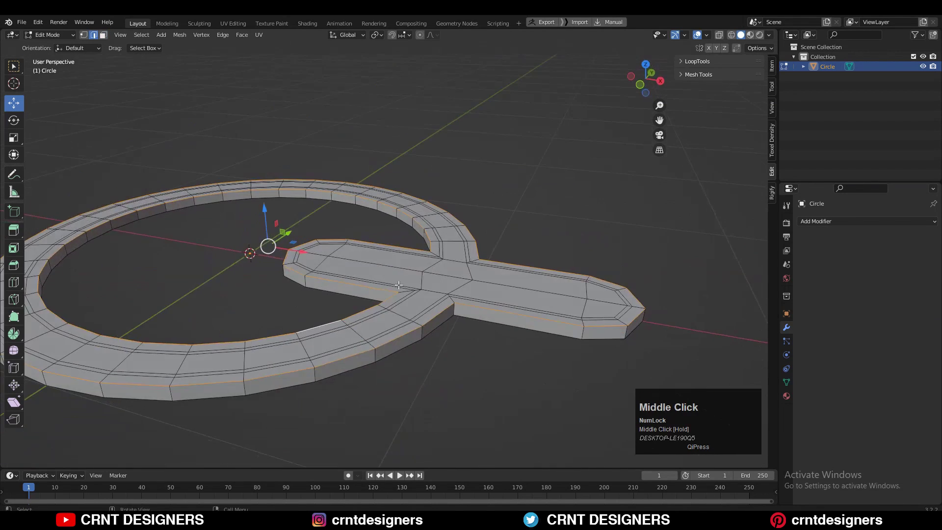
# Lower the selection 0.030874 m along Z, then return to Front view with vertex select
pyautogui.click(639, 87)
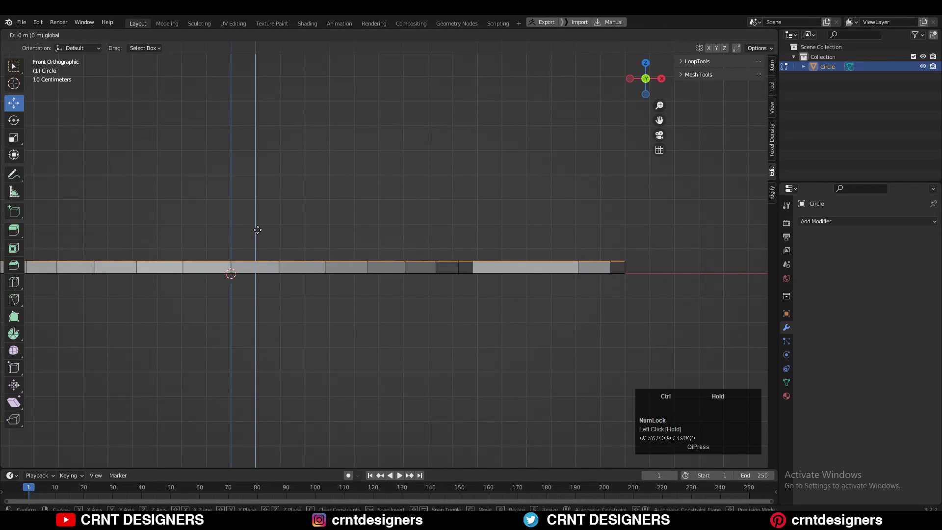
pyautogui.moveTo(258, 238); pyautogui.dragTo(258, 240)
pyautogui.moveTo(305, 242); pyautogui.dragTo(422, 213, button='middle')
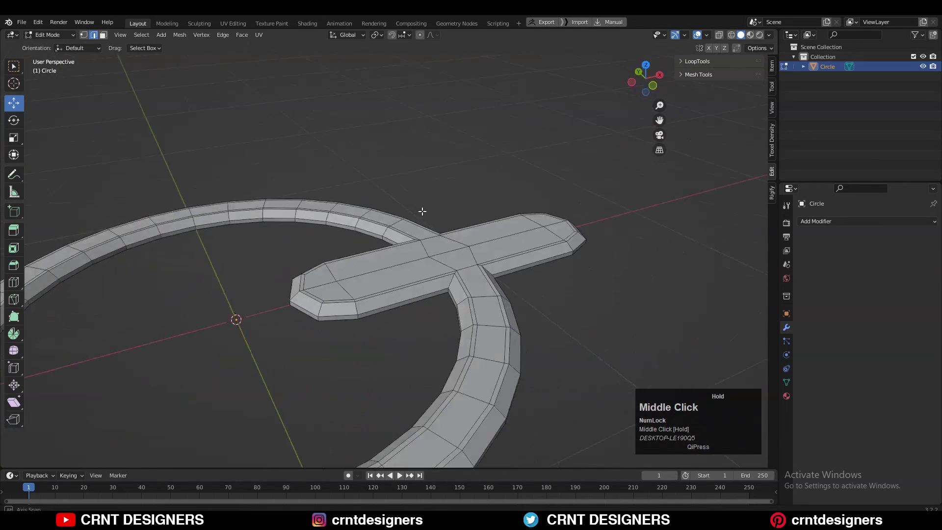
pyautogui.scroll(-3, 481, 204)
pyautogui.moveTo(482, 204); pyautogui.dragTo(432, 215, button='middle')
pyautogui.scroll(2, 649, 95)
pyautogui.click(646, 79)
pyautogui.press('1')
pyautogui.click(541, 267)
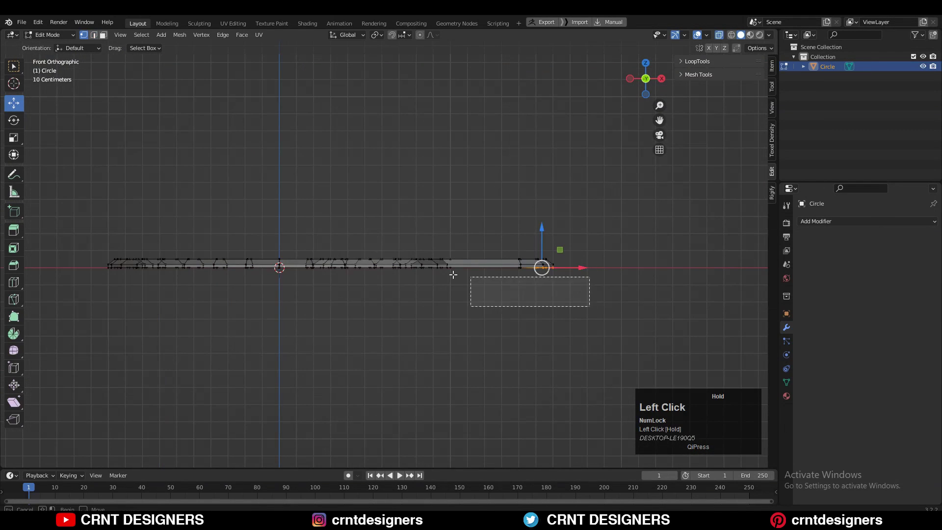
# Select the bottom-edge vertices and drag them down to thicken the shape
pyautogui.moveTo(103, 266); pyautogui.dragTo(103, 267)
pyautogui.scroll(2, 244, 261)
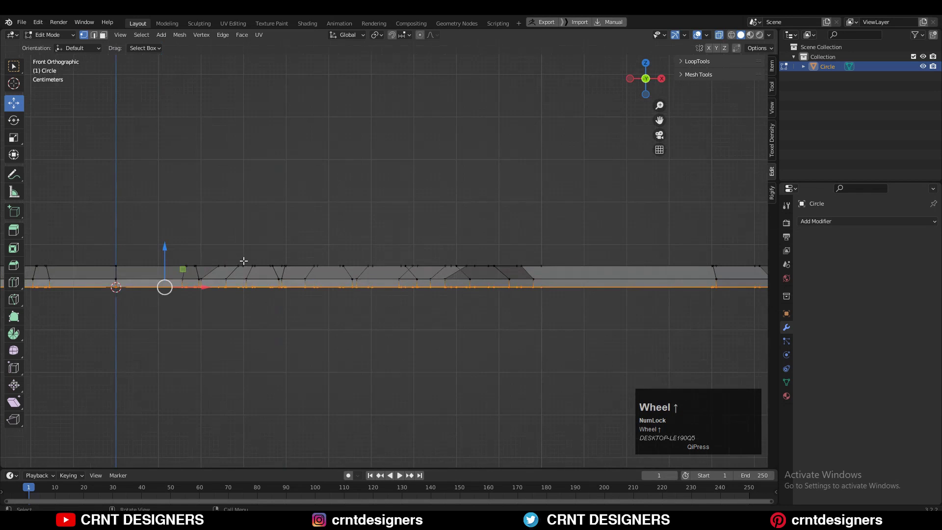
pyautogui.keyDown('shift'); pyautogui.moveTo(164, 250); pyautogui.dragTo(205, 259); pyautogui.keyUp('shift')
pyautogui.scroll(-3, 376, 260)
# Symmetrize the whole mesh using the opposite direction, turn off X-ray, and return to Object Mode
pyautogui.press('a')
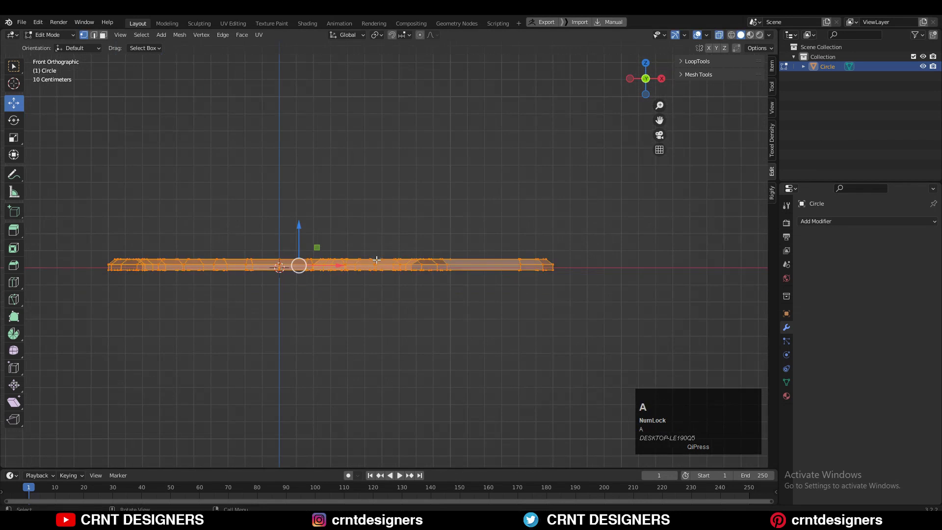
pyautogui.click(210, 36)
pyautogui.click(218, 184)
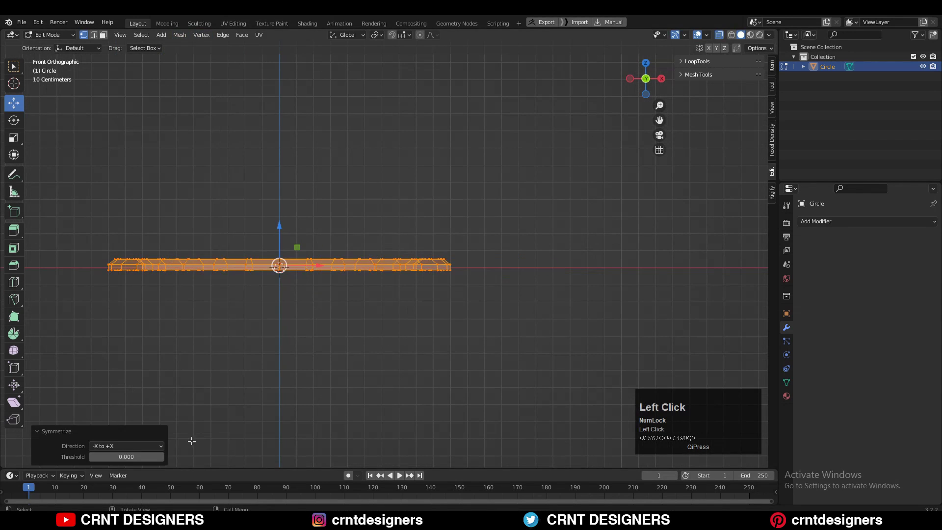
pyautogui.click(126, 446)
pyautogui.click(149, 381)
pyautogui.click(509, 143)
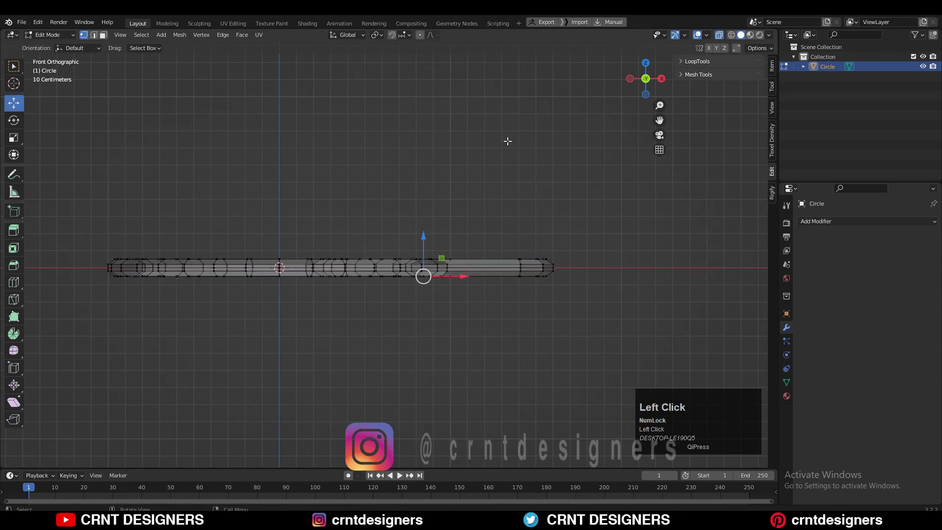
pyautogui.moveTo(509, 143); pyautogui.dragTo(704, 47, button='middle')
pyautogui.click(719, 34)
pyautogui.moveTo(569, 127); pyautogui.dragTo(619, 96, button='middle')
pyautogui.press('Tab')
# In top view, add loop cuts across the bar and the ring's upper arm
pyautogui.click(646, 78)
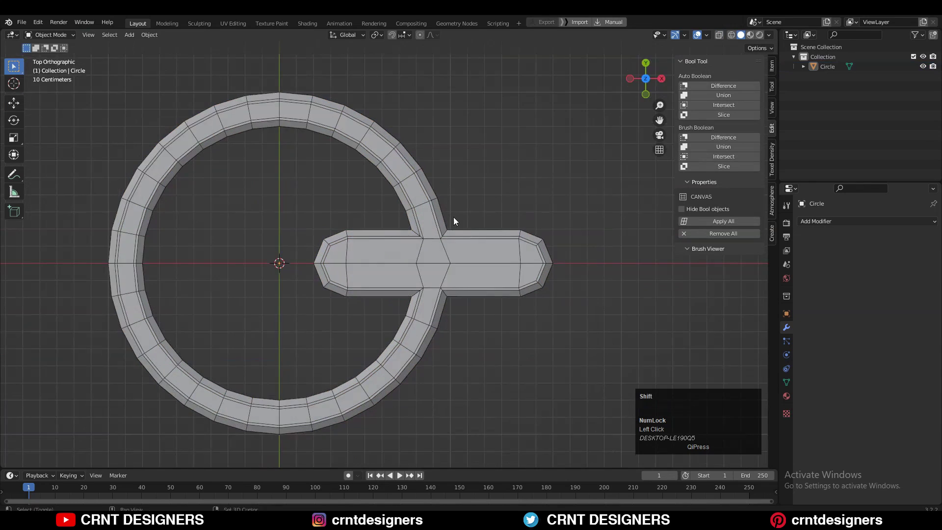
pyautogui.press('Tab')
pyautogui.scroll(4, 453, 217)
pyautogui.hotkey('ctrl', 'r')
pyautogui.click(377, 228)
pyautogui.click(377, 235)
pyautogui.scroll(3, 447, 330)
pyautogui.hotkey('ctrl', 'r')
pyautogui.click(546, 194)
# With X-ray on, select the arm's right edge and slide it against the ring-bar junction
pyautogui.click(719, 35)
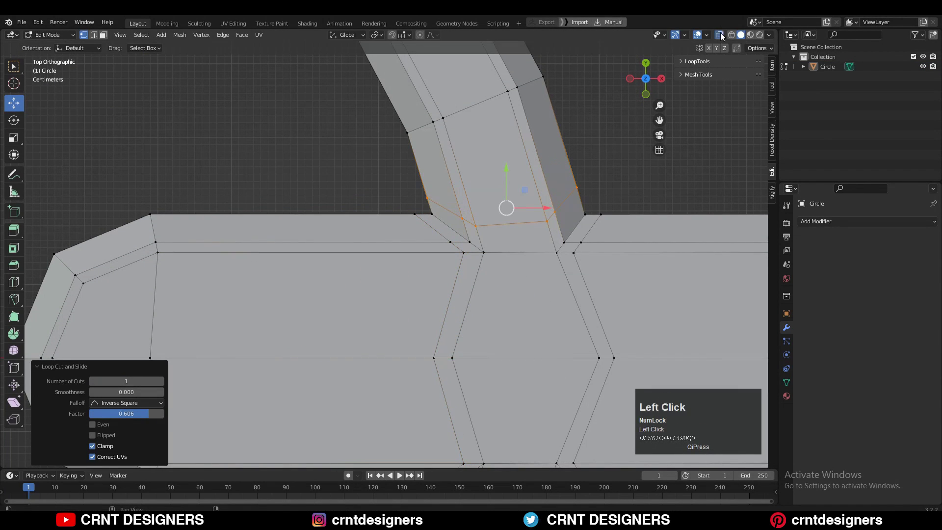
pyautogui.moveTo(511, 231); pyautogui.dragTo(510, 231)
pyautogui.keyDown('ctrl'); pyautogui.click(597, 235); pyautogui.keyUp('ctrl')
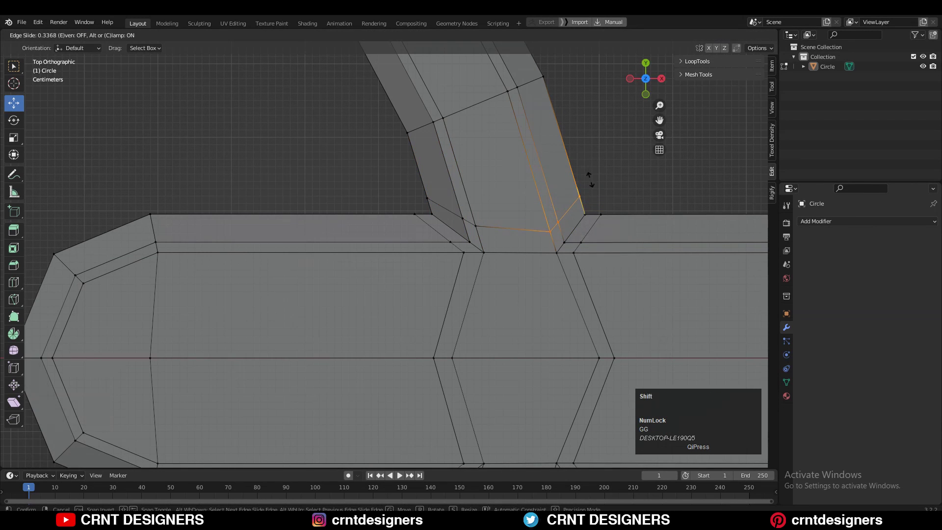
pyautogui.click(590, 204)
pyautogui.scroll(-4, 516, 267)
# Symmetrize the whole mesh in the newly chosen direction and turn off see-through display
pyautogui.press('a')
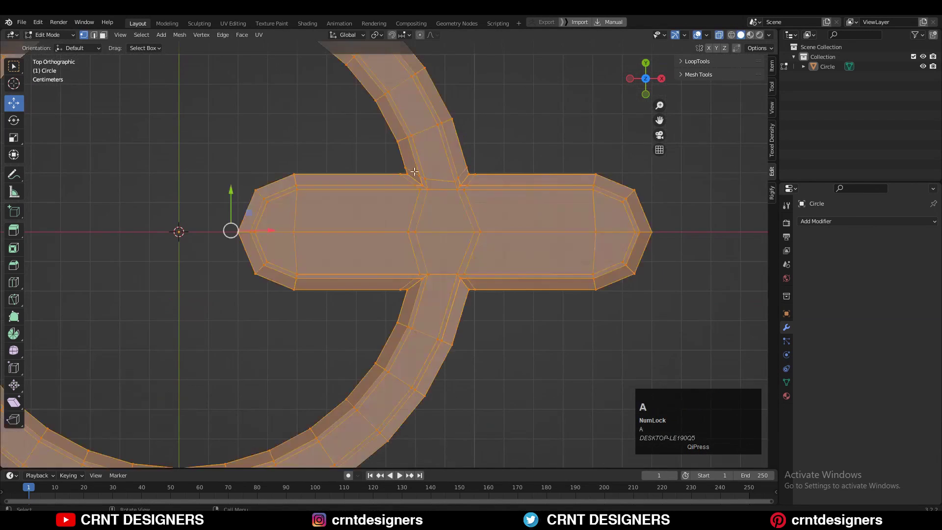
pyautogui.scroll(-3, 515, 267)
pyautogui.click(179, 35)
pyautogui.click(200, 186)
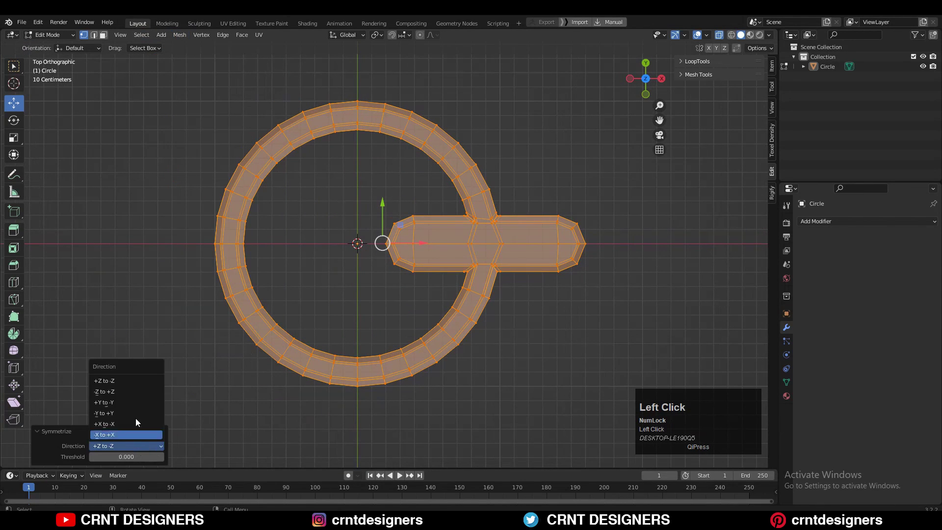
pyautogui.click(128, 402)
pyautogui.click(637, 328)
pyautogui.scroll(3, 638, 328)
pyautogui.scroll(-3, 617, 84)
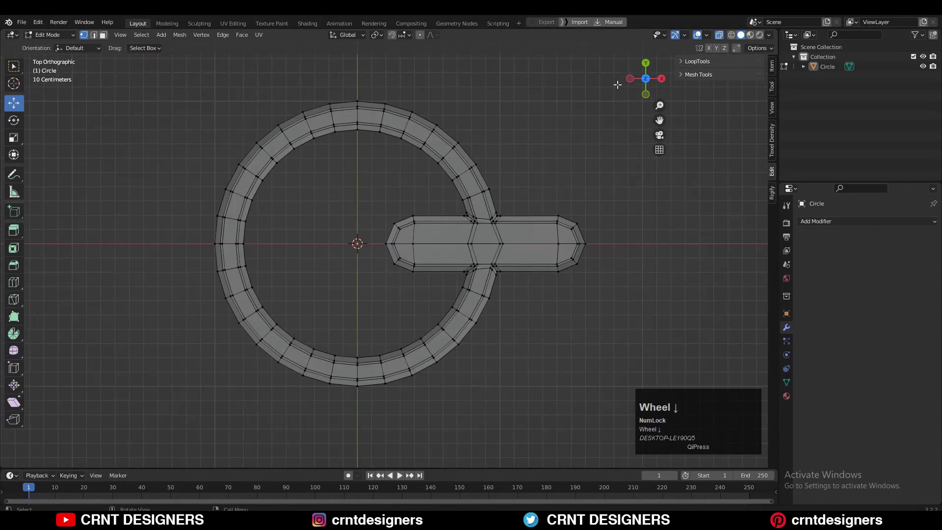
pyautogui.click(720, 35)
# Add two centred, unslid edge loops around the ring's side faces
pyautogui.press('Tab')
pyautogui.moveTo(462, 210); pyautogui.dragTo(364, 198, button='middle')
pyautogui.scroll(5, 364, 198)
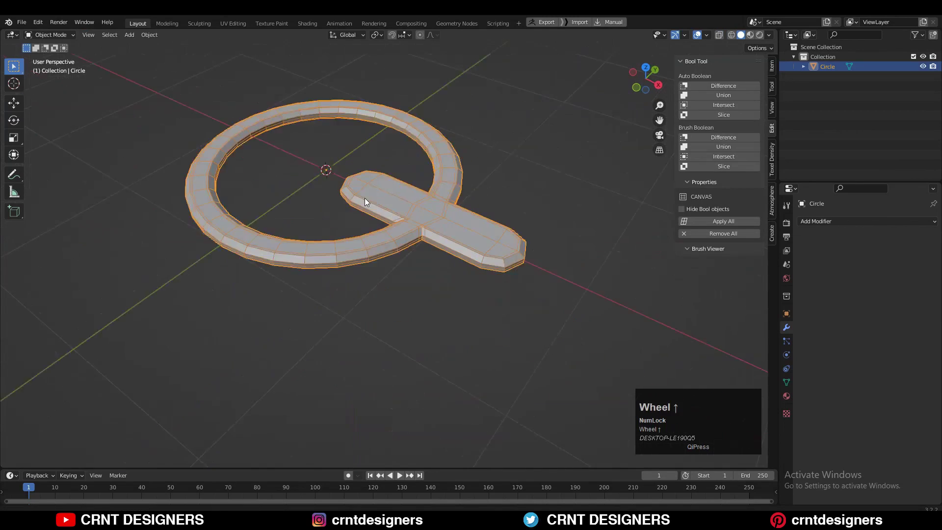
pyautogui.press('Tab')
pyautogui.hotkey('ctrl', 'r')
pyautogui.click(427, 163)
pyautogui.rightClick(296, 104)
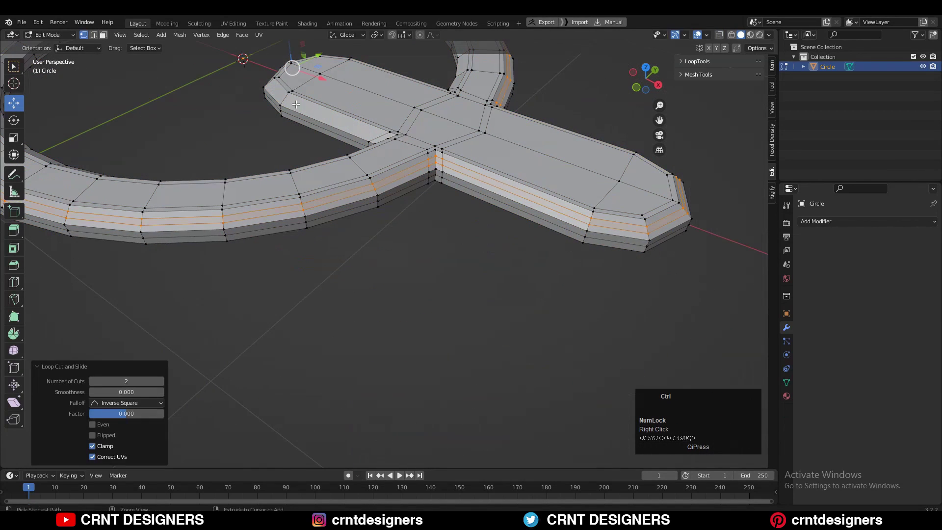
# Smooth the Circle mesh with a level-2 Subdivision Surface modifier (Ctrl+2)
pyautogui.scroll(4, 412, 245)
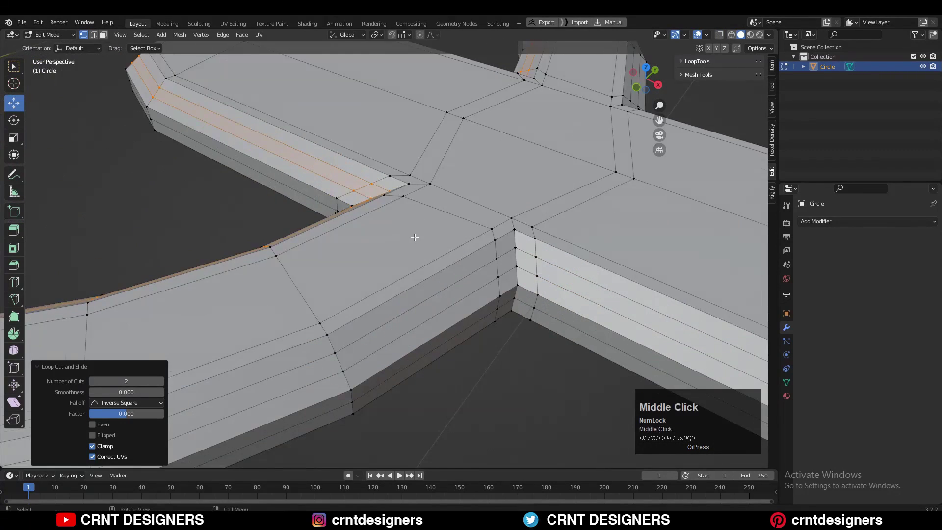
pyautogui.moveTo(415, 237); pyautogui.dragTo(387, 226, button='middle')
pyautogui.press('Tab')
pyautogui.scroll(-5, 364, 218)
pyautogui.moveTo(443, 256); pyautogui.dragTo(463, 238, button='middle')
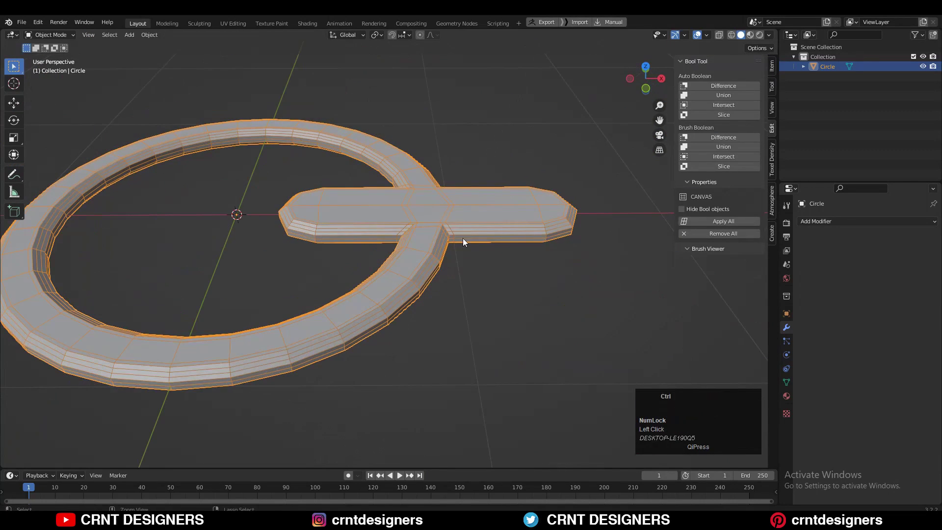
pyautogui.hotkey('ctrl', '2')
# Deselect the object, switch to a top orthographic view and re-enter edit mode
pyautogui.click(528, 111)
pyautogui.moveTo(529, 111); pyautogui.dragTo(632, 89, button='middle')
pyautogui.click(638, 73)
pyautogui.press('Tab')
pyautogui.scroll(3, 441, 280)
# Add an unslid loop cut across the bar and return to object mode
pyautogui.hotkey('ctrl', 'r')
pyautogui.click(423, 239)
pyautogui.rightClick(424, 239)
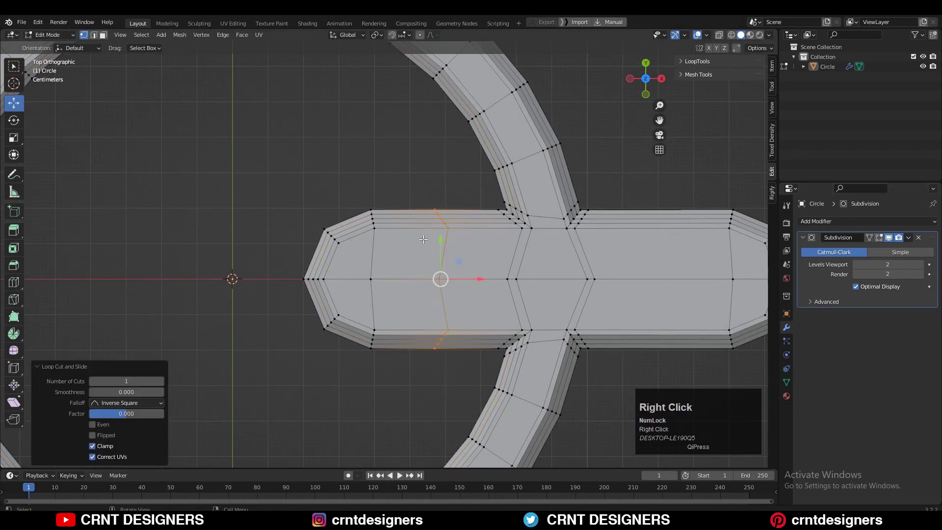
pyautogui.scroll(-3, 424, 239)
pyautogui.press('Tab')
pyautogui.scroll(2, 443, 189)
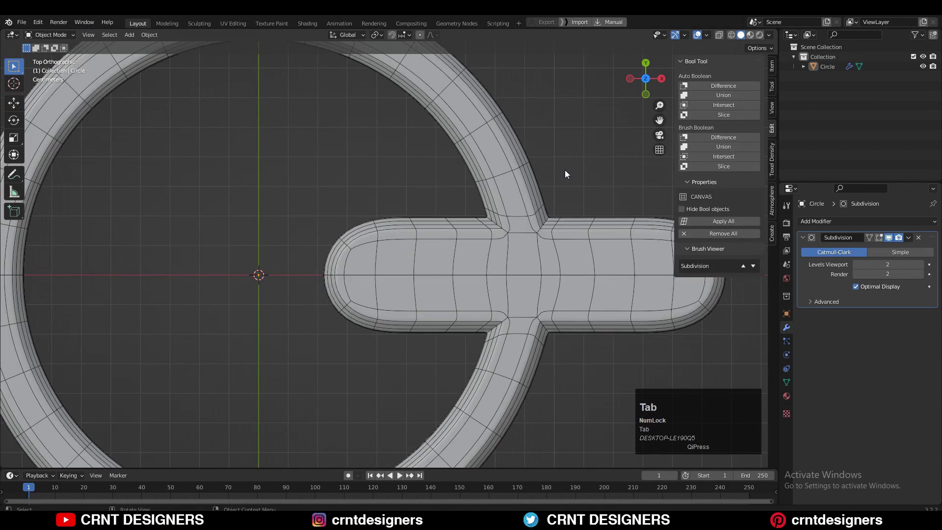
pyautogui.scroll(-3, 565, 172)
# Hide viewport overlays and open the Circle object's context options
pyautogui.click(697, 35)
pyautogui.scroll(-2, 441, 270)
pyautogui.scroll(3, 464, 258)
pyautogui.click(464, 258)
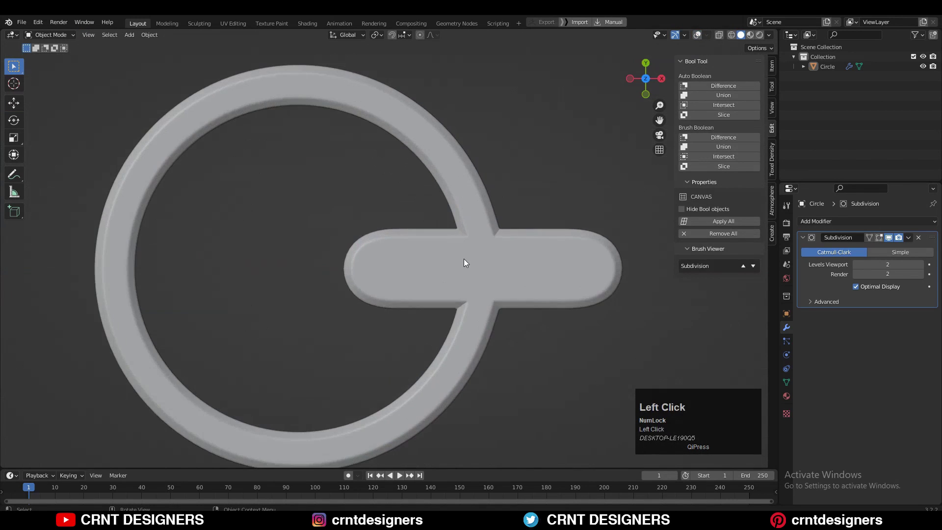
pyautogui.rightClick(467, 246)
pyautogui.scroll(3, 519, 269)
pyautogui.middleClick(555, 205)
pyautogui.scroll(-3, 522, 238)
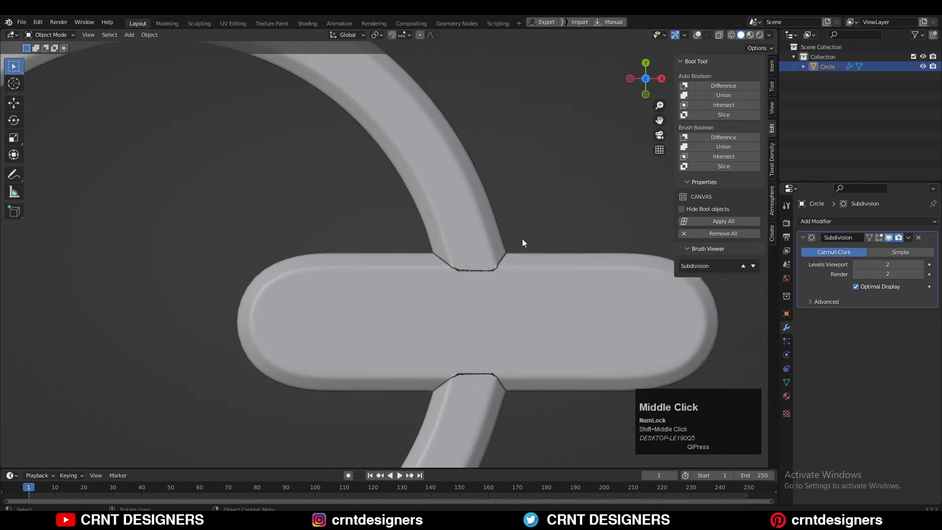
# Restore overlays and enable Face Orientation display to check face directions
pyautogui.click(697, 34)
pyautogui.click(706, 35)
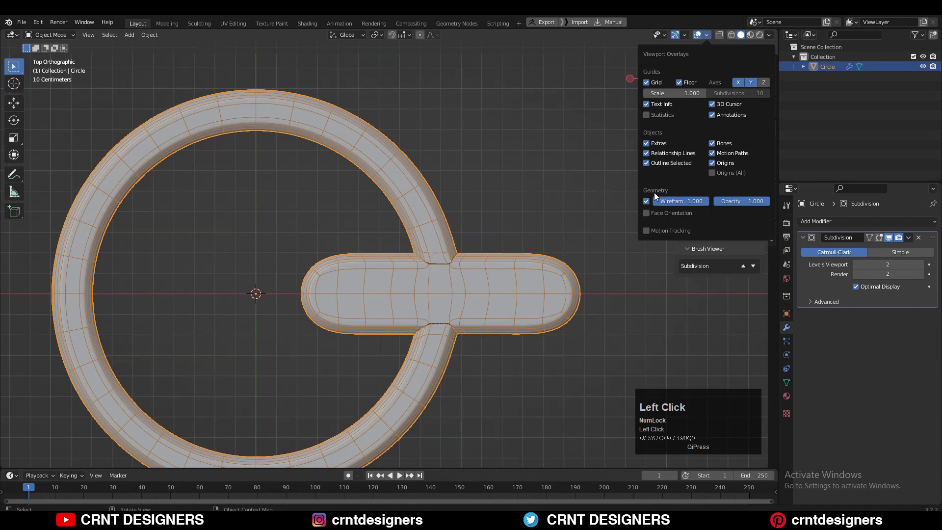
pyautogui.click(645, 213)
pyautogui.keyDown('shift'); pyautogui.moveTo(392, 270); pyautogui.dragTo(499, 210, button='middle'); pyautogui.keyUp('shift')
pyautogui.scroll(-3, 530, 212)
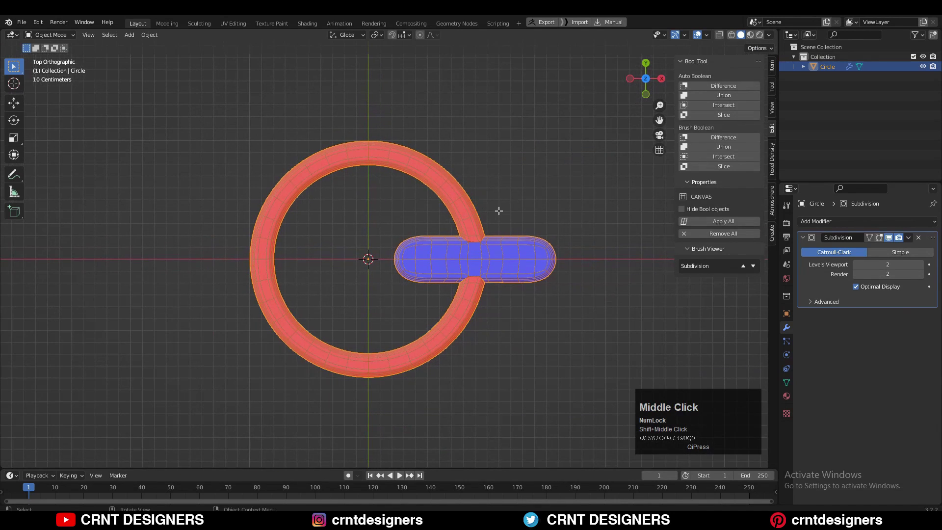
# Recalculate all the mesh normals to face outside
pyautogui.press('Tab')
pyautogui.press('a')
pyautogui.hotkey('alt', 'n')
pyautogui.click(501, 222)
pyautogui.scroll(4, 500, 223)
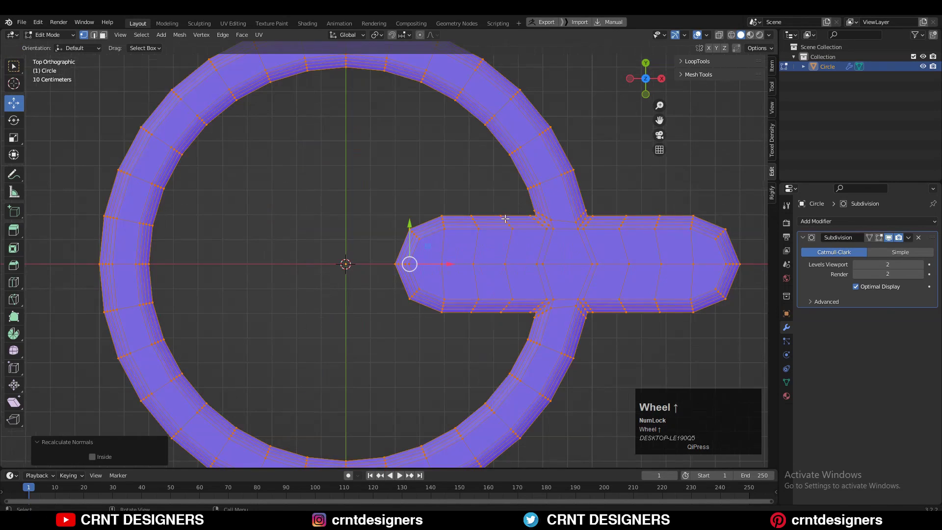
pyautogui.press('Tab')
# Turn off face orientation colouring and show subdivision on the edit cage
pyautogui.click(612, 175)
pyautogui.click(697, 35)
pyautogui.press('Tab')
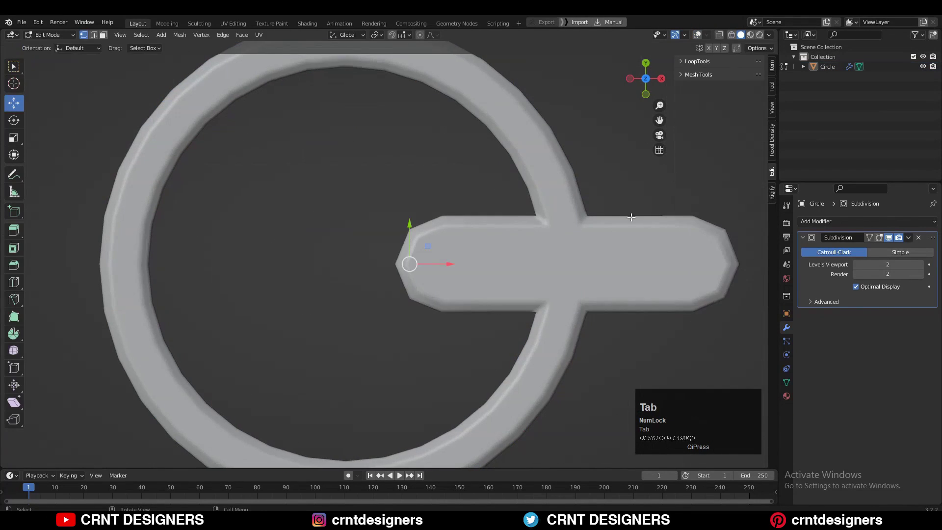
pyautogui.click(882, 240)
pyautogui.click(697, 35)
# In face select mode, pick the face loop along the ring's inner wall
pyautogui.moveTo(326, 211); pyautogui.dragTo(417, 252, button='middle')
pyautogui.press('3')
pyautogui.keyDown('alt'); pyautogui.click(417, 252); pyautogui.keyUp('alt')
# Inset the inner-wall face loop by a fine 0.004515 m
pyautogui.scroll(-3, 441, 258)
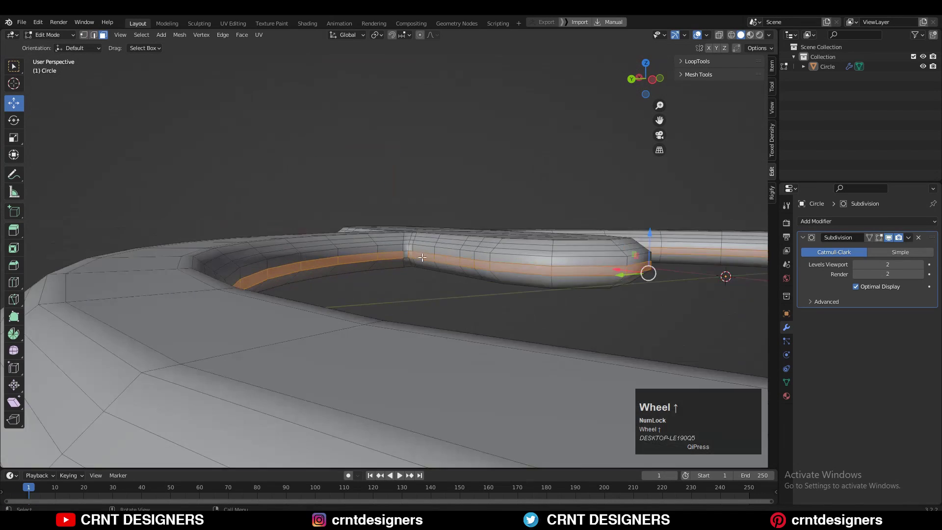
pyautogui.scroll(3, 416, 255)
pyautogui.moveTo(414, 244); pyautogui.dragTo(432, 253, button='middle')
pyautogui.press('i')
pyautogui.press('shift')
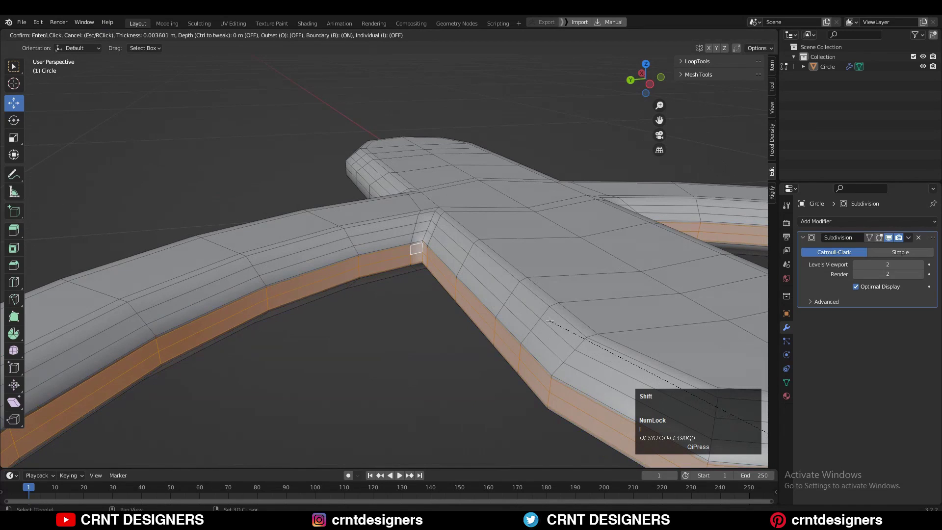
pyautogui.click(565, 321)
# Add a supporting edge loop on the side wall beside the inset band
pyautogui.moveTo(564, 321); pyautogui.dragTo(443, 287, button='middle')
pyautogui.scroll(2, 443, 287)
pyautogui.click(443, 287)
pyautogui.hotkey('ctrl', 'r')
pyautogui.keyDown('ctrl'); pyautogui.click(444, 239); pyautogui.keyUp('ctrl')
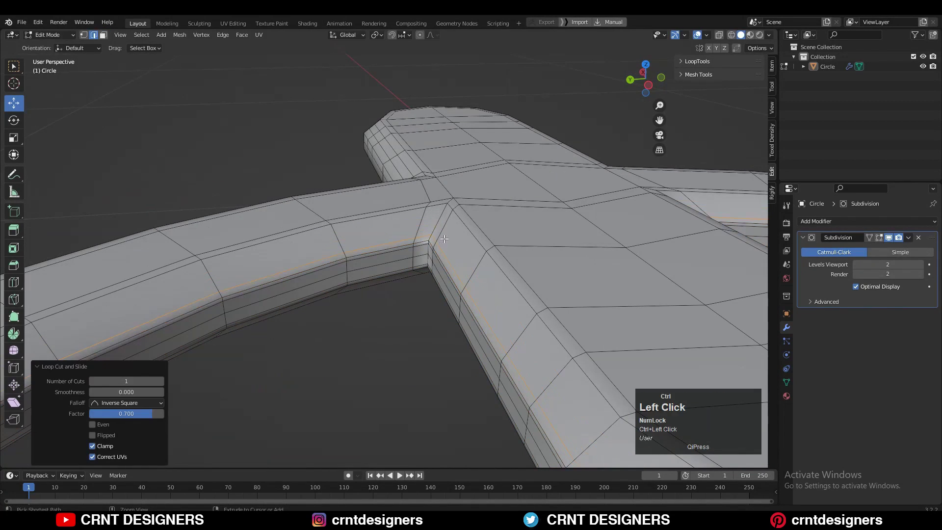
pyautogui.moveTo(449, 221); pyautogui.dragTo(494, 325, button='middle')
pyautogui.keyDown('ctrl'); pyautogui.click(335, 300); pyautogui.keyUp('ctrl')
pyautogui.hotkey('ctrl', 'x')
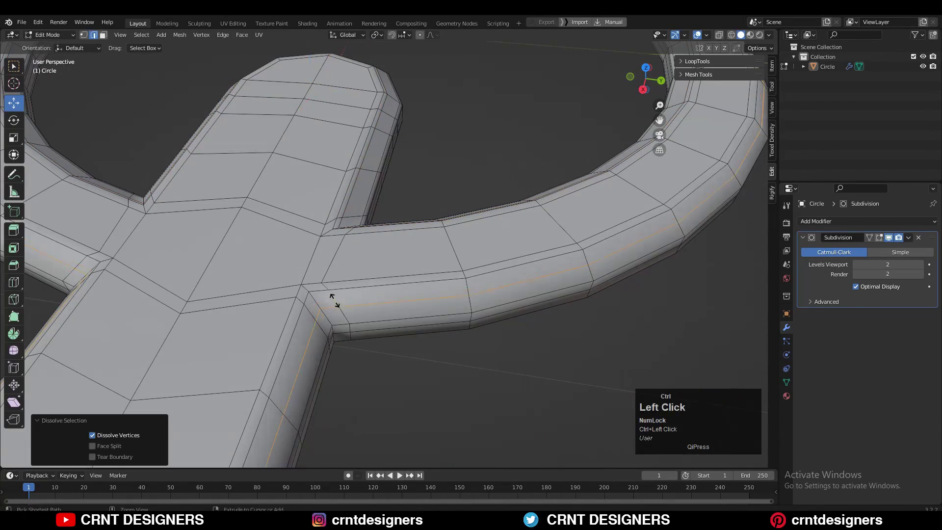
pyautogui.keyDown('ctrl'); pyautogui.click(335, 300); pyautogui.keyUp('ctrl')
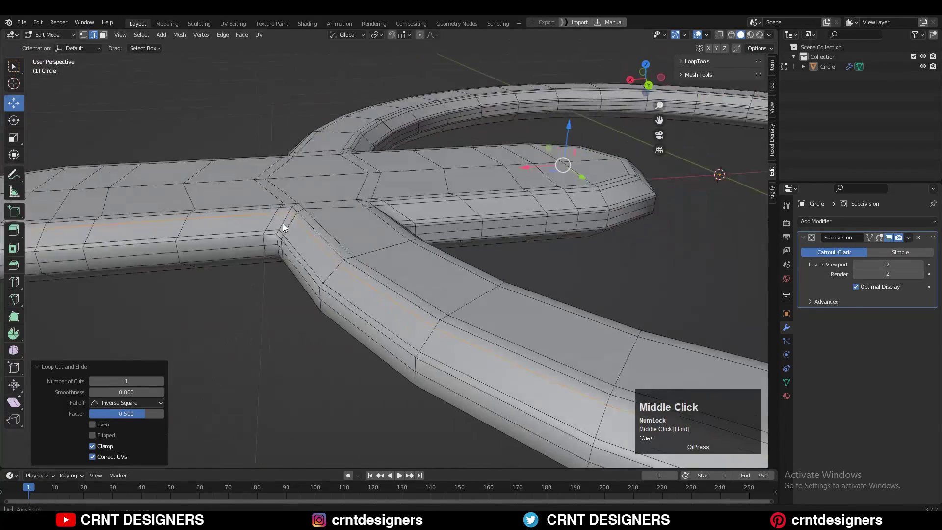
# Return to object mode and view the smoothed shape from the top
pyautogui.press('Tab')
pyautogui.click(640, 72)
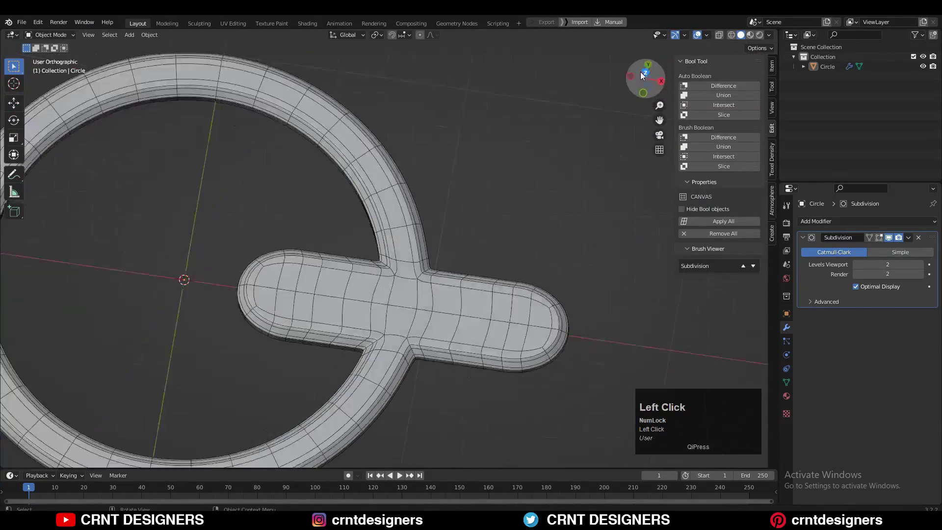
pyautogui.scroll(2, 549, 173)
pyautogui.click(698, 35)
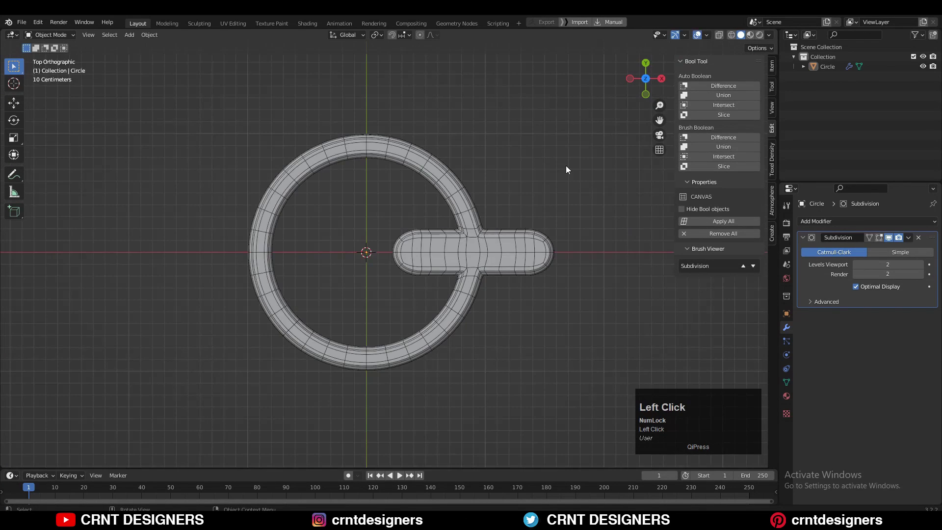
pyautogui.click(697, 35)
pyautogui.click(768, 35)
# Re-centre the view and select the Circle object
pyautogui.moveTo(620, 87)
pyautogui.keyDown('shift'); pyautogui.mouseDown(button='middle')
pyautogui.moveTo(549, 175)
pyautogui.moveTo(558, 149)
pyautogui.moveTo(552, 169)
pyautogui.mouseUp(button='middle'); pyautogui.keyUp('shift')
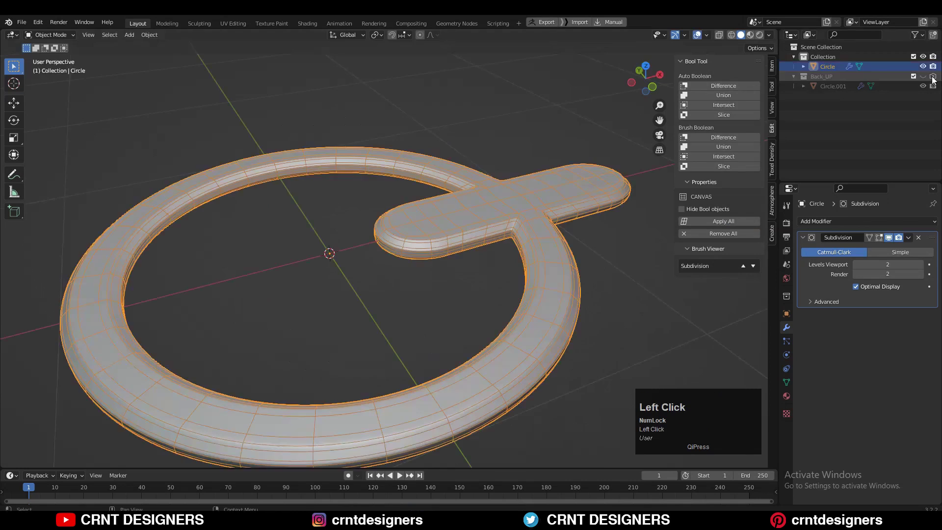
pyautogui.press('Tab')
pyautogui.press('Tab')
pyautogui.click(477, 238)
pyautogui.scroll(-3, 478, 238)
pyautogui.press('Tab')
# Symmetrize all the geometry and orbit to inspect the mirrored result
pyautogui.press('a')
pyautogui.click(180, 35)
pyautogui.click(209, 185)
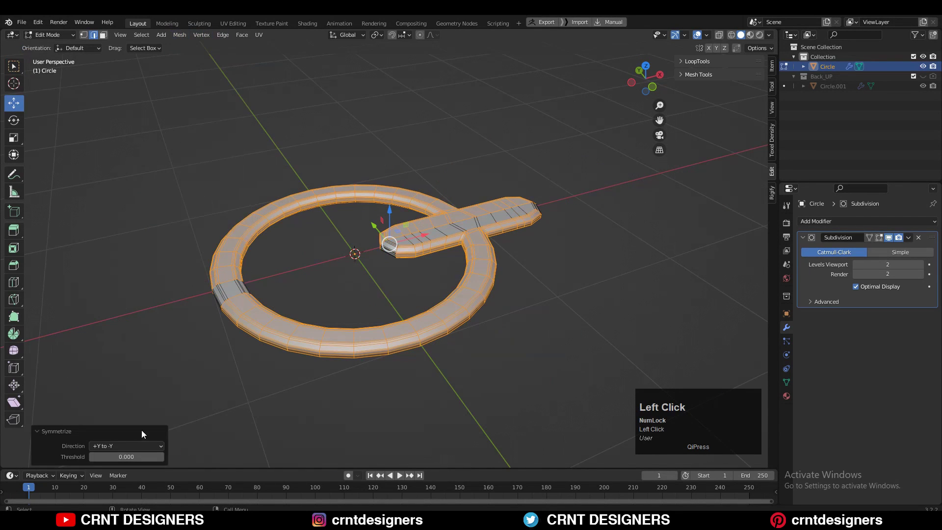
pyautogui.press('Tab')
pyautogui.click(540, 248)
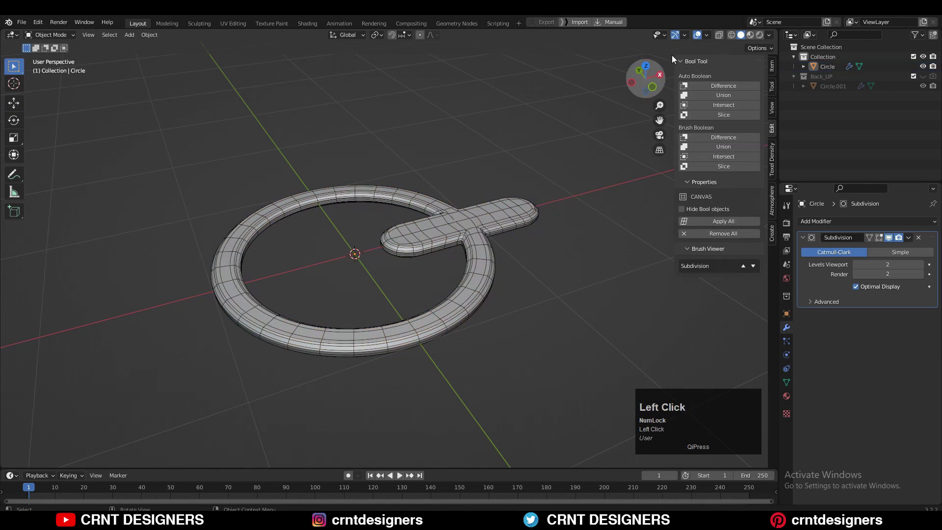
pyautogui.moveTo(491, 343); pyautogui.dragTo(429, 305, button='middle')
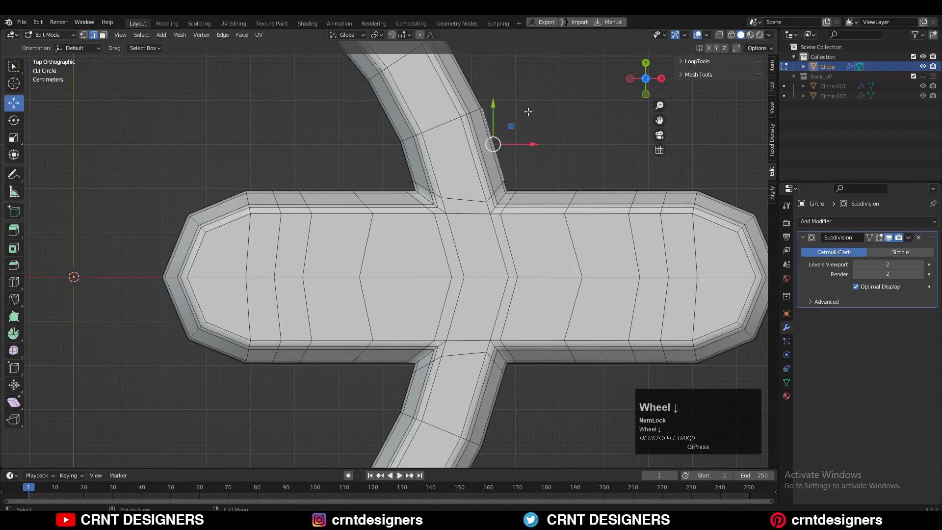
pyautogui.scroll(-5, 527, 112)
# Symmetrize the mesh again with direction +X to -X for matching left and right bars
pyautogui.press('Tab')
pyautogui.click(467, 217)
pyautogui.press('Tab')
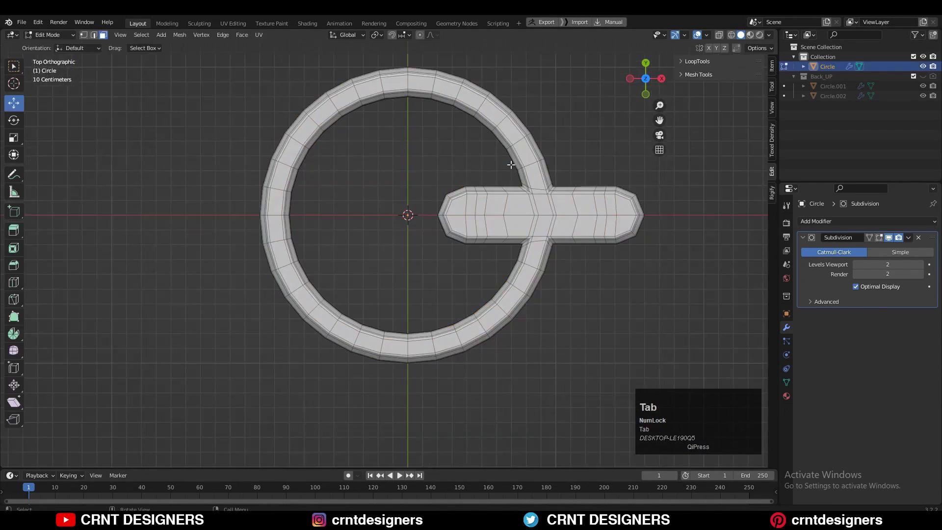
pyautogui.press('a')
pyautogui.click(180, 34)
pyautogui.click(209, 186)
pyautogui.click(128, 423)
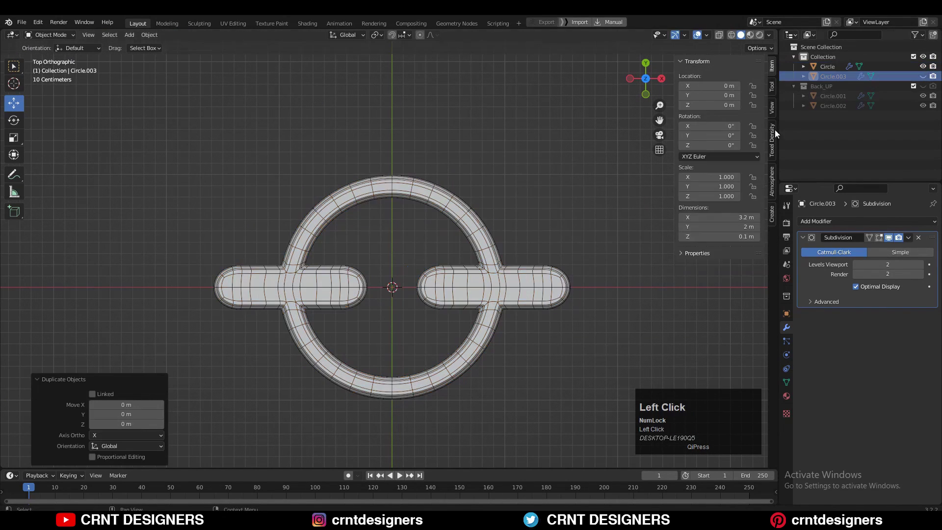
pyautogui.press('Tab')
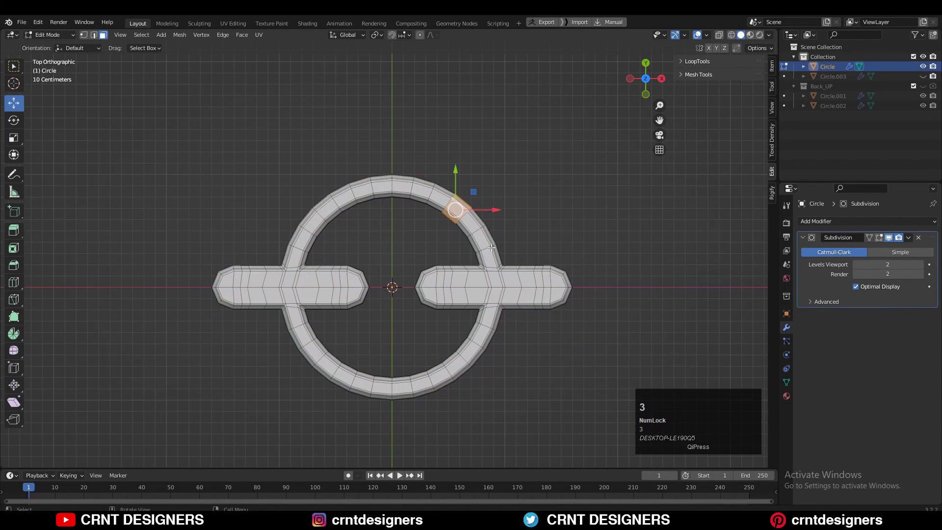
# Delete a face on the upper-right ring arc and symmetrize the gap to the other side
pyautogui.scroll(3, 492, 248)
pyautogui.press('x')
pyautogui.click(490, 271)
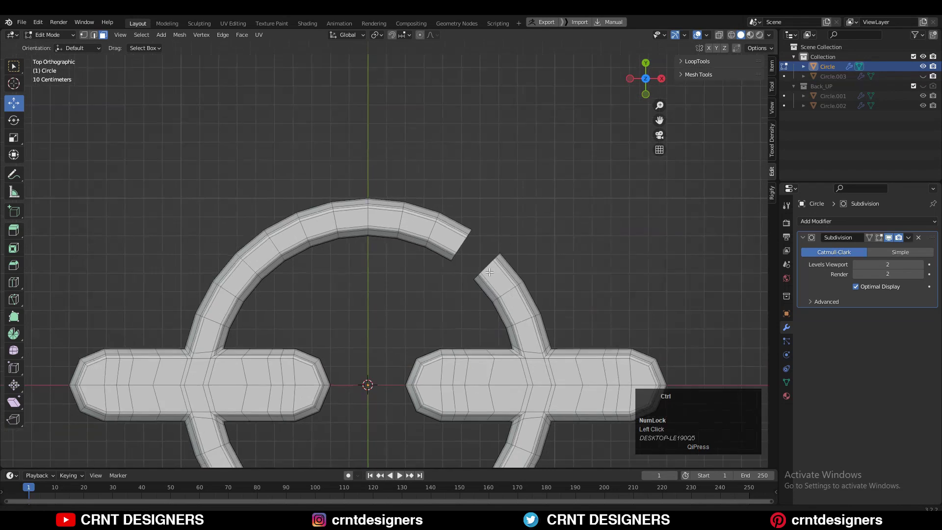
pyautogui.scroll(-4, 491, 236)
pyautogui.press('a')
pyautogui.click(180, 34)
pyautogui.click(208, 186)
pyautogui.keyDown('shift'); pyautogui.moveTo(208, 185); pyautogui.dragTo(203, 101, button='middle'); pyautogui.keyUp('shift')
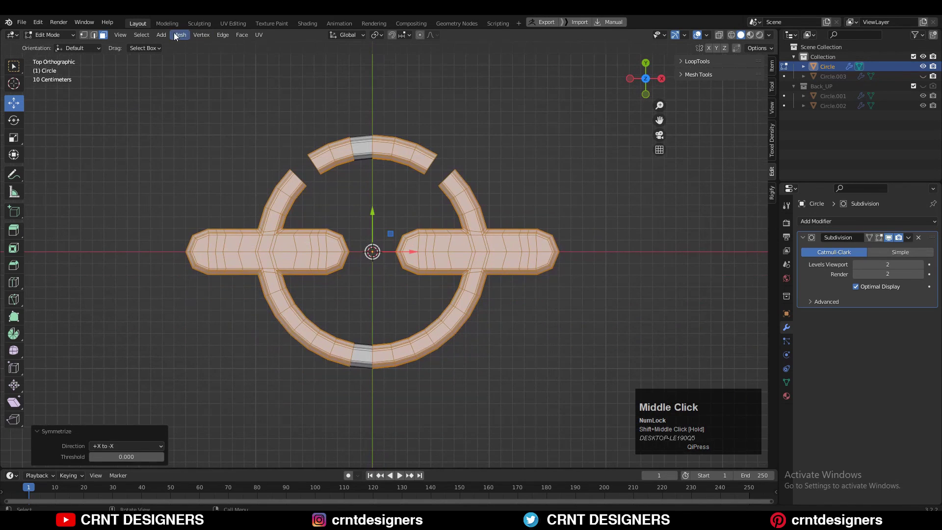
# Delete the top and bottom ring arcs
pyautogui.click(178, 35)
pyautogui.click(128, 403)
pyautogui.keyDown('shift'); pyautogui.moveTo(584, 304); pyautogui.dragTo(590, 319, button='middle'); pyautogui.keyUp('shift')
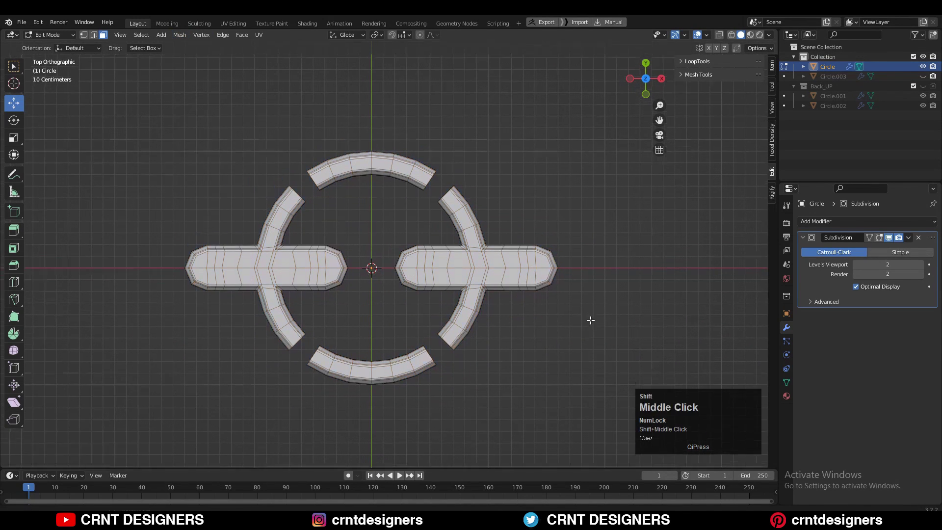
pyautogui.press('x')
pyautogui.click(398, 358)
# Duplicate the side bar pieces and rotate the copy 90 degrees into top and bottom bars
pyautogui.press('a')
pyautogui.hotkey('shift', 'd')
pyautogui.rightClick(556, 301)
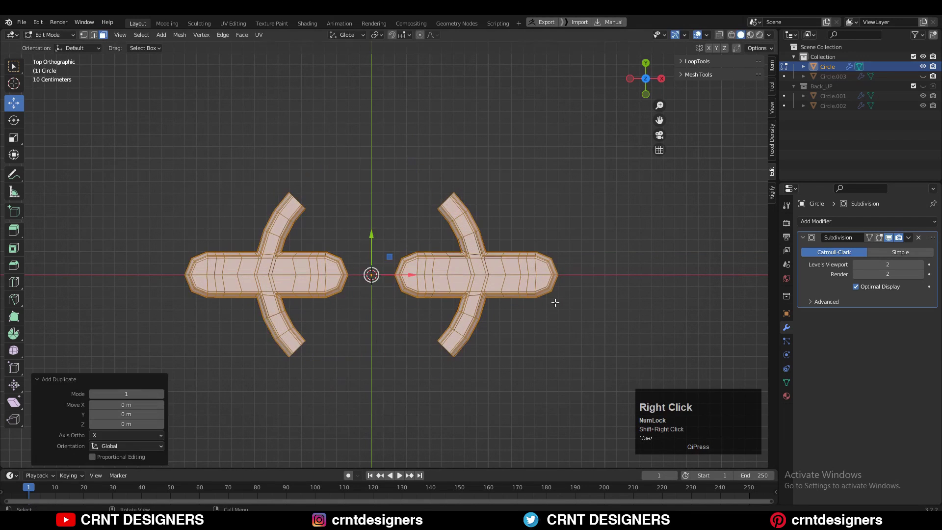
pyautogui.press('r')
pyautogui.click(398, 80)
# Merge by distance to remove the 96 doubled vertices and leave edit mode
pyautogui.press('a')
pyautogui.press('m')
pyautogui.click(505, 208)
pyautogui.hotkey('alt', 'a')
pyautogui.press('Tab')
# Hide overlays to inspect the four-bar crosshair shading, then view it from the top
pyautogui.click(697, 35)
pyautogui.scroll(-3, 428, 241)
pyautogui.moveTo(428, 241); pyautogui.dragTo(650, 81, button='middle')
pyautogui.click(646, 79)
pyautogui.click(697, 35)
# Re-enter edit mode and box-select the bar top faces
pyautogui.press('Tab')
pyautogui.scroll(3, 376, 182)
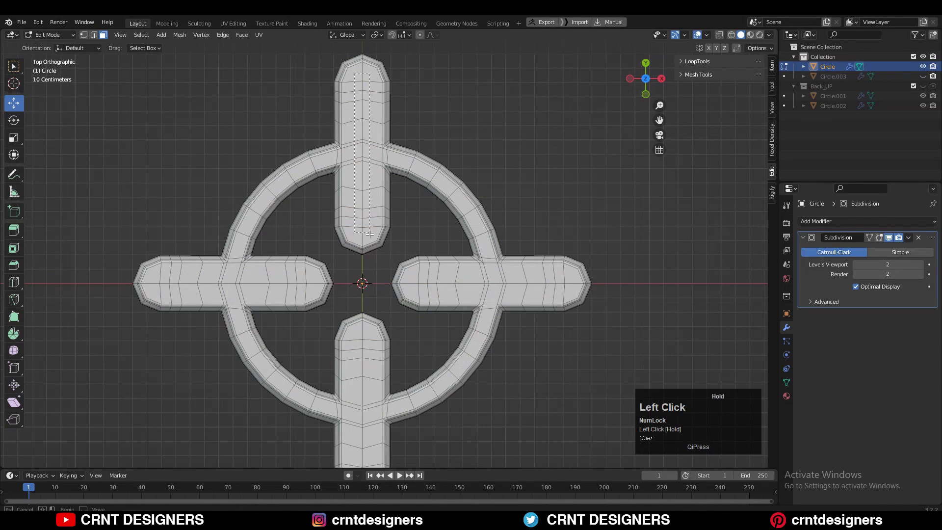
pyautogui.keyDown('shift'); pyautogui.moveTo(394, 336); pyautogui.dragTo(391, 289, button='middle'); pyautogui.keyUp('shift')
pyautogui.press('w')
pyautogui.keyDown('shift'); pyautogui.click(309, 167); pyautogui.keyUp('shift')
pyautogui.scroll(-3, 481, 284)
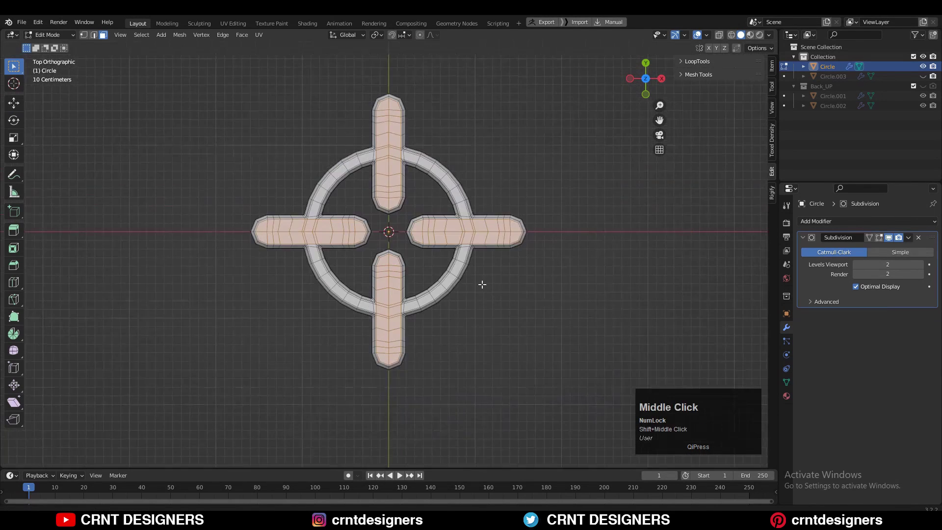
pyautogui.scroll(3, 482, 283)
# Inset the top faces of the four bars by 0.01383 m and extrude them down into grooves
pyautogui.press('i')
pyautogui.click(612, 237)
pyautogui.click(601, 242)
pyautogui.moveTo(600, 243); pyautogui.dragTo(361, 158, button='middle')
pyautogui.press('e')
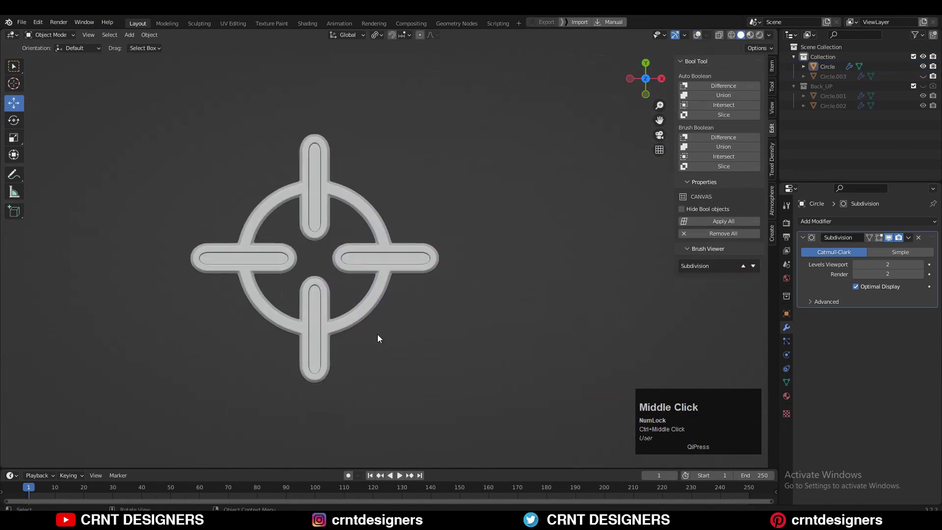
pyautogui.moveTo(378, 335); pyautogui.dragTo(390, 311, button='middle')
# From a top wireframe view, inset the upper-right ring arc faces by 0.01411 m
pyautogui.click(646, 78)
pyautogui.click(697, 35)
pyautogui.press('Tab')
pyautogui.scroll(6, 427, 246)
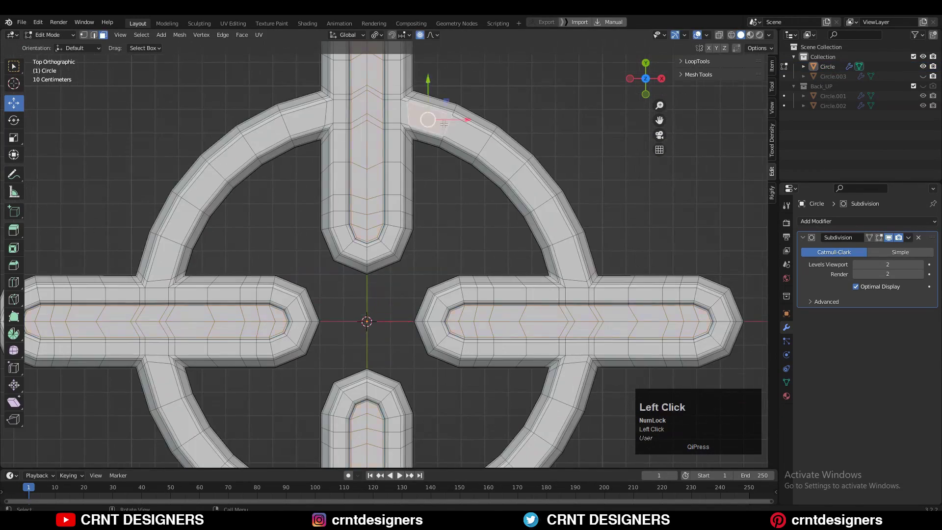
pyautogui.press('i')
pyautogui.keyDown('shift'); pyautogui.click(626, 265); pyautogui.keyUp('shift')
pyautogui.scroll(-3, 589, 260)
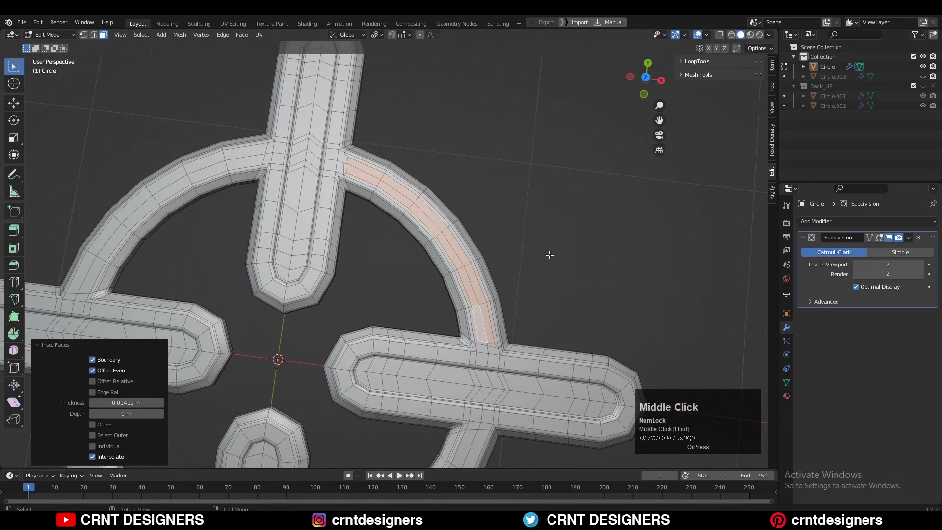
pyautogui.press('Tab')
# Extrude the inset arc faces into a groove, then select faces along the next ring arc
pyautogui.press('Tab')
pyautogui.scroll(3, 383, 155)
pyautogui.scroll(-3, 383, 155)
pyautogui.press('e')
pyautogui.press('Tab')
pyautogui.keyDown('shift'); pyautogui.moveTo(558, 207); pyautogui.dragTo(434, 218, button='middle'); pyautogui.keyUp('shift')
pyautogui.scroll(4, 434, 218)
pyautogui.press('Tab')
pyautogui.click(437, 158)
pyautogui.moveTo(437, 158); pyautogui.dragTo(311, 185, button='middle')
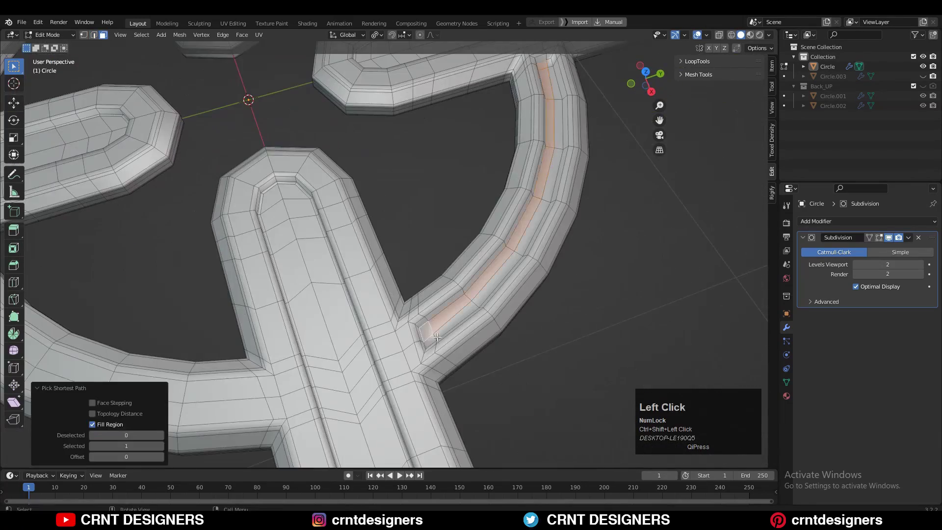